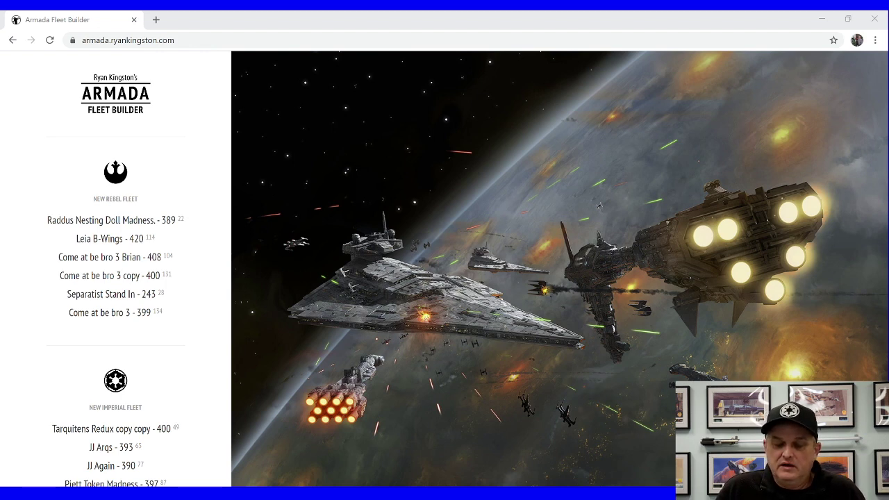
Step: Look through the saved Rebel and Imperial fleets and the options for new Republic and Separatist fleets
click(520, 424)
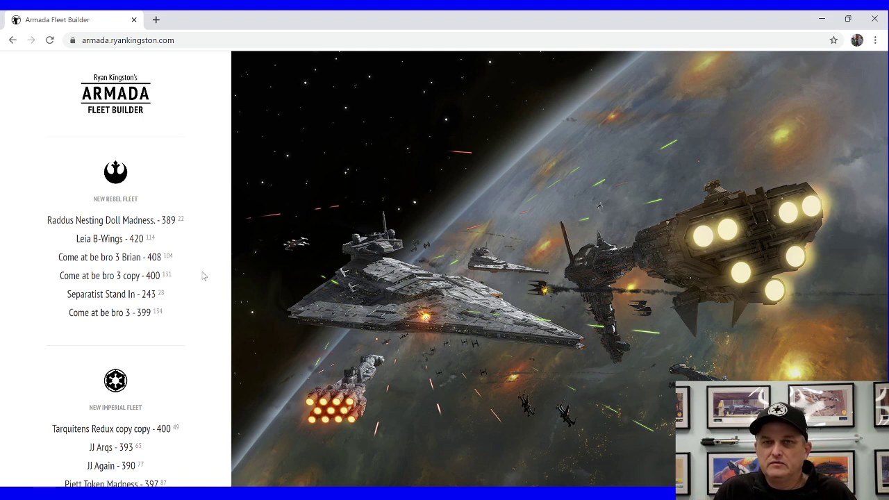
scroll(174, 285, down, 5)
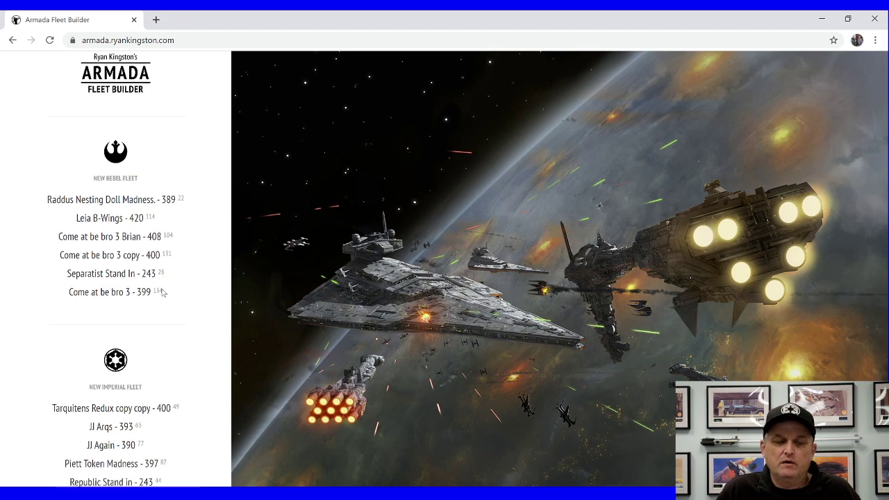
scroll(159, 295, down, 2)
scroll(159, 295, up, 1)
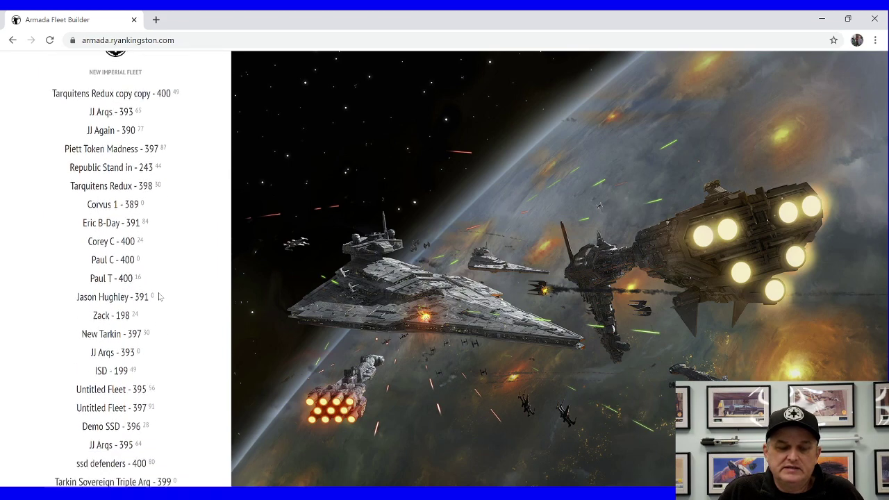
scroll(154, 294, down, 4)
scroll(153, 294, up, 8)
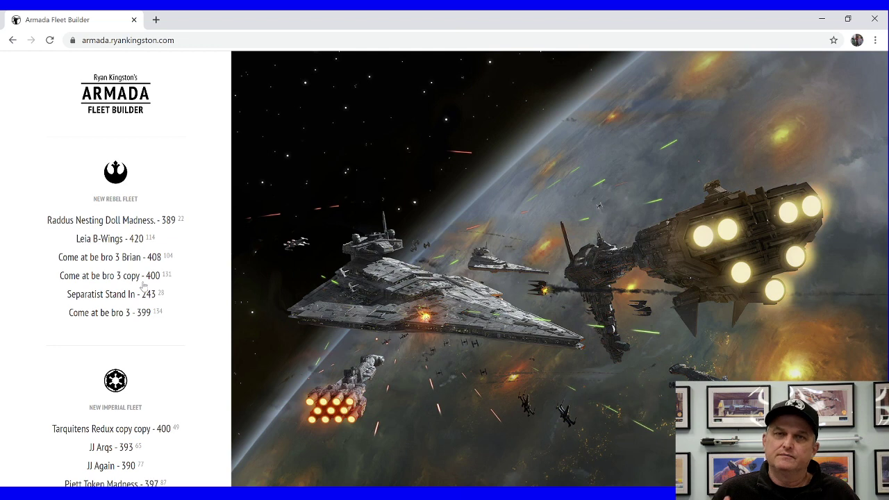
scroll(142, 285, down, 2)
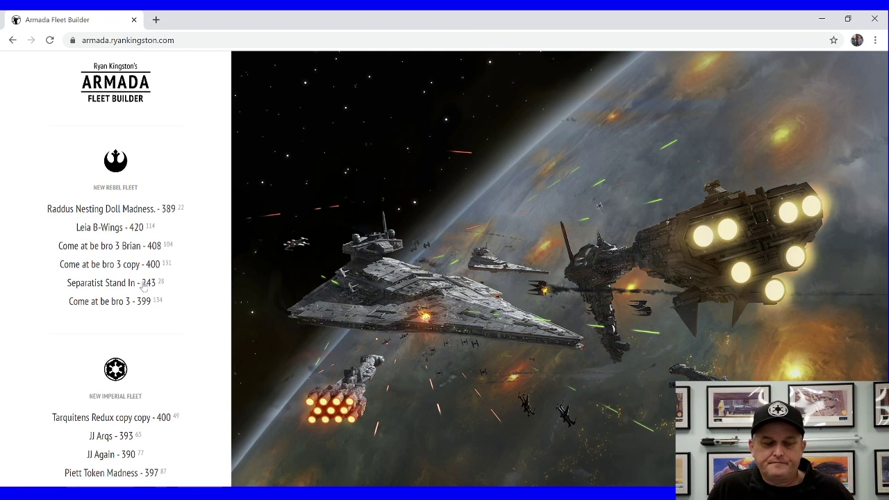
scroll(141, 286, down, 9)
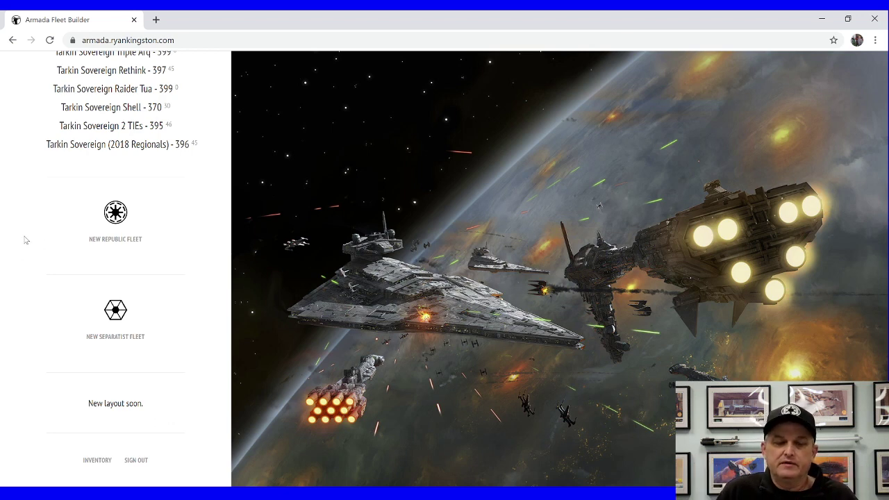
scroll(171, 109, up, 4)
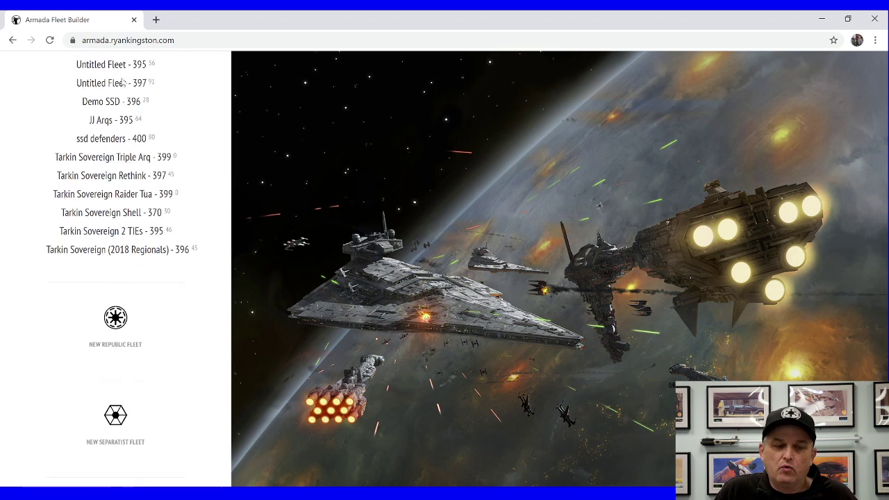
scroll(175, 123, up, 2)
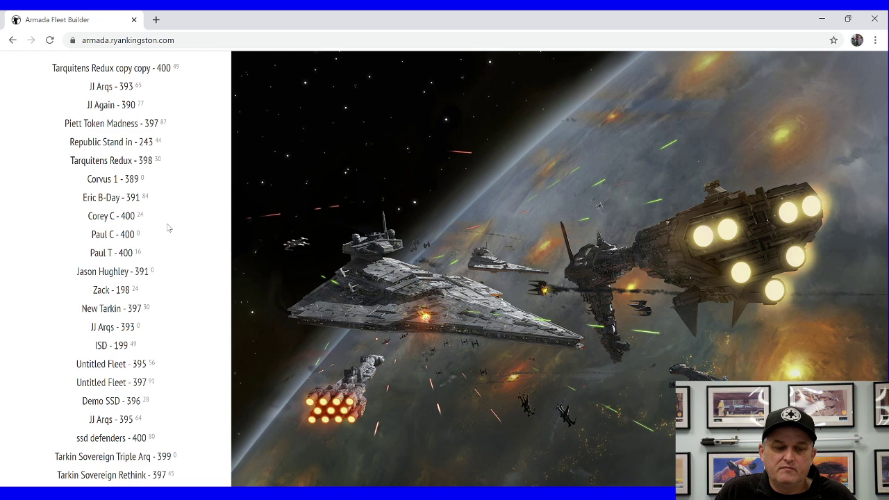
scroll(169, 228, down, 1)
scroll(156, 346, down, 1)
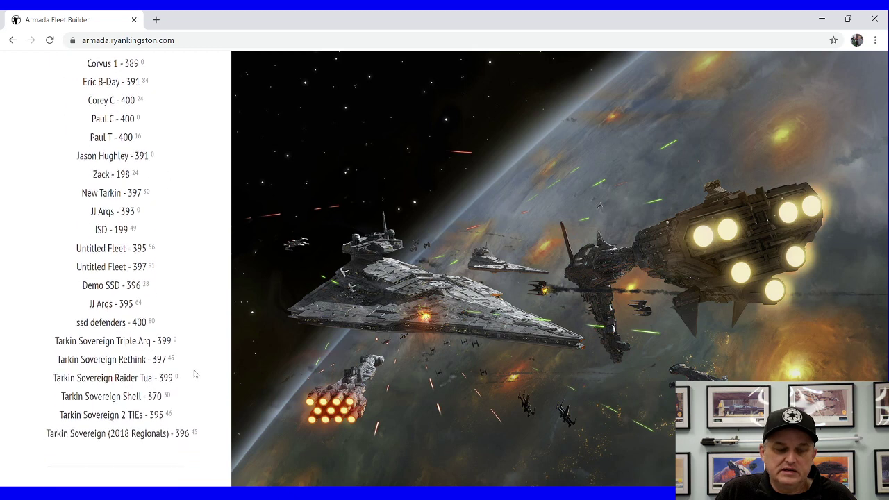
Step: Open the Tarkin Sovereign (2018 Regionals) fleet, remove Grand Moff Tarkin from the ISD Cymoon 1 Refit and add him again as commander
click(152, 434)
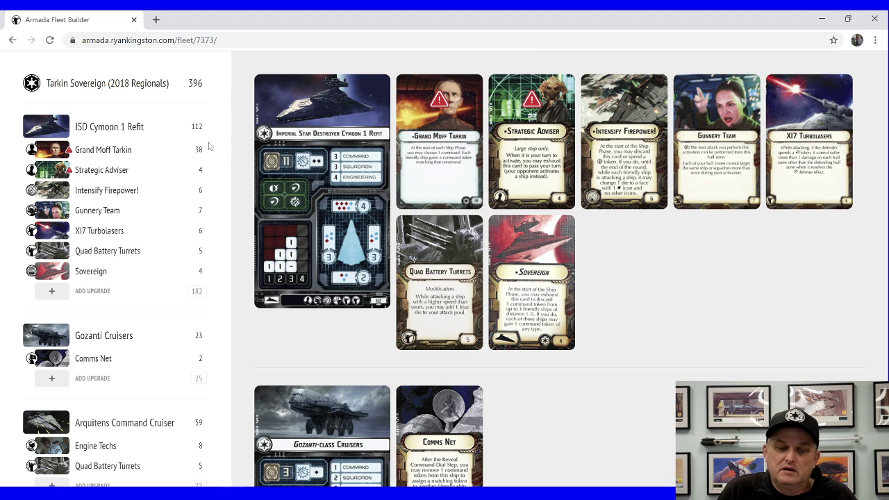
click(200, 151)
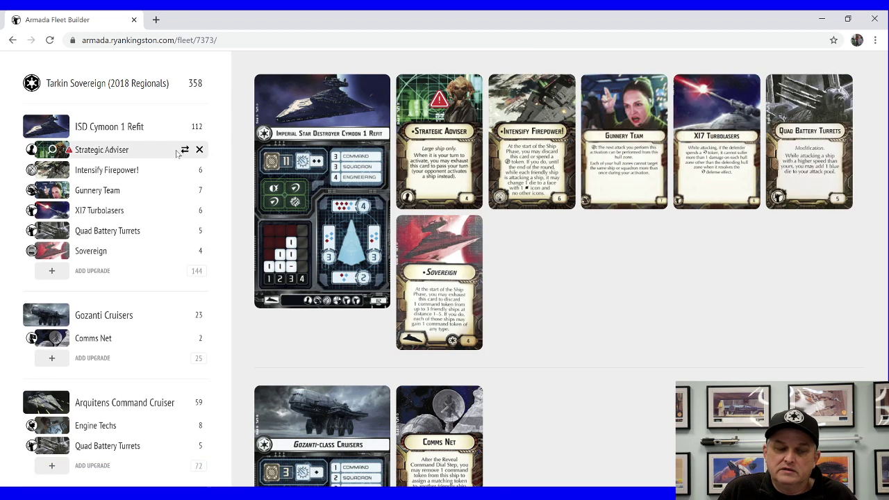
click(43, 271)
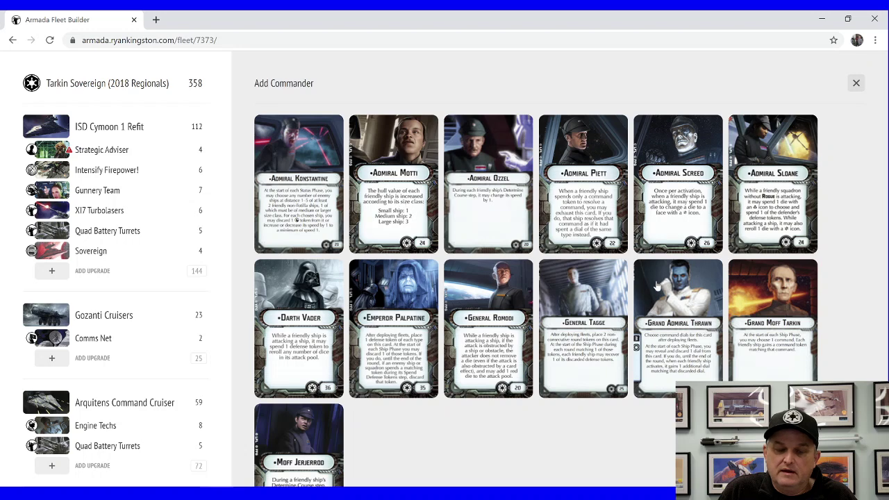
click(783, 307)
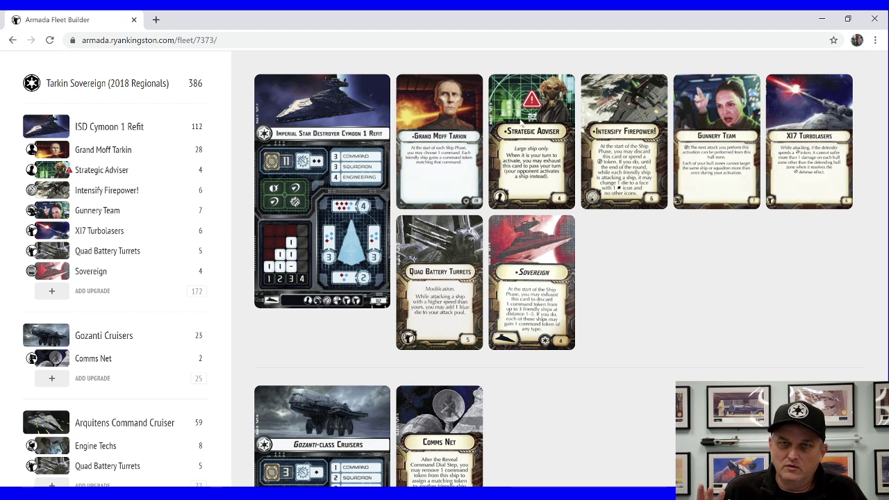
Step: Return to the fleet list without saving and start a new Separatist fleet with a Munificent Comms Frigate
click(11, 40)
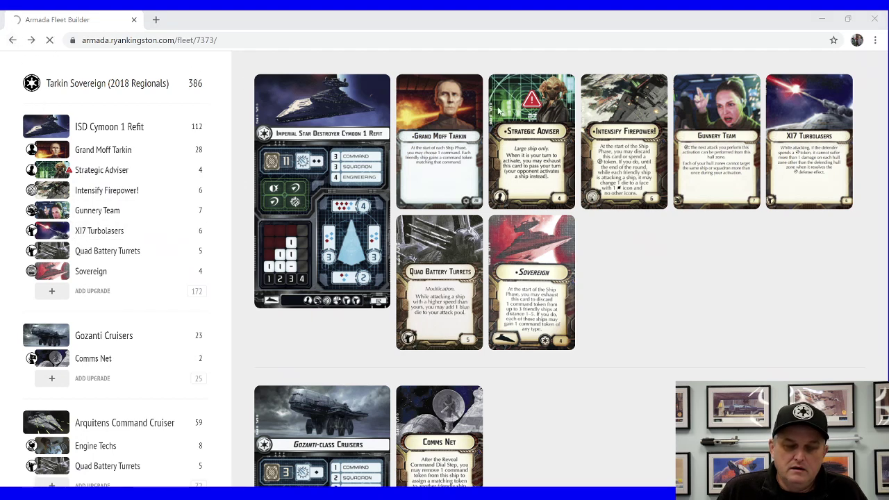
scroll(207, 236, down, 4)
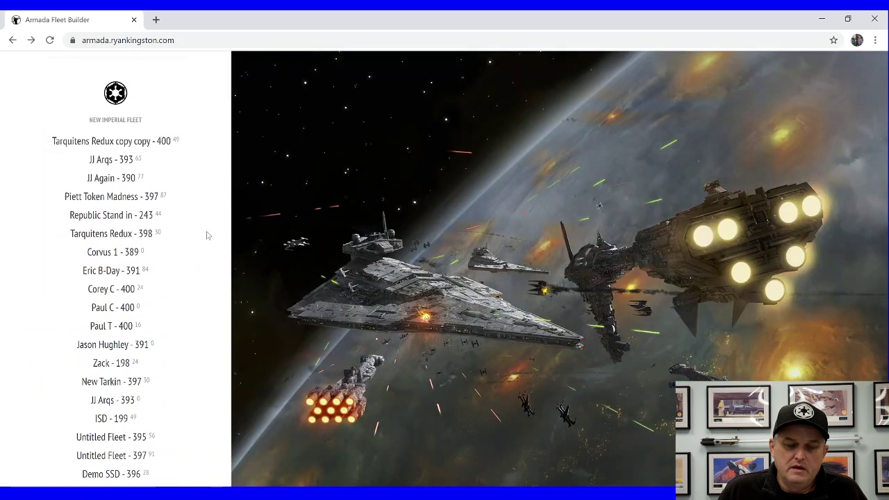
scroll(206, 236, down, 7)
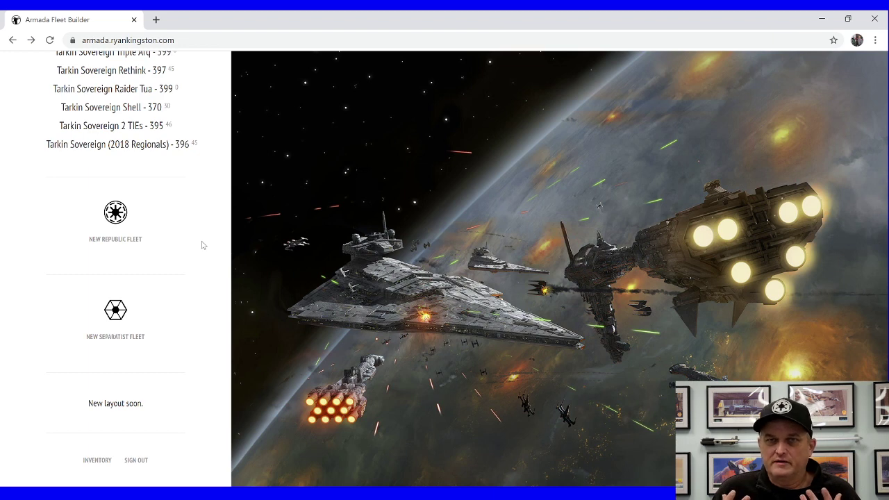
click(123, 315)
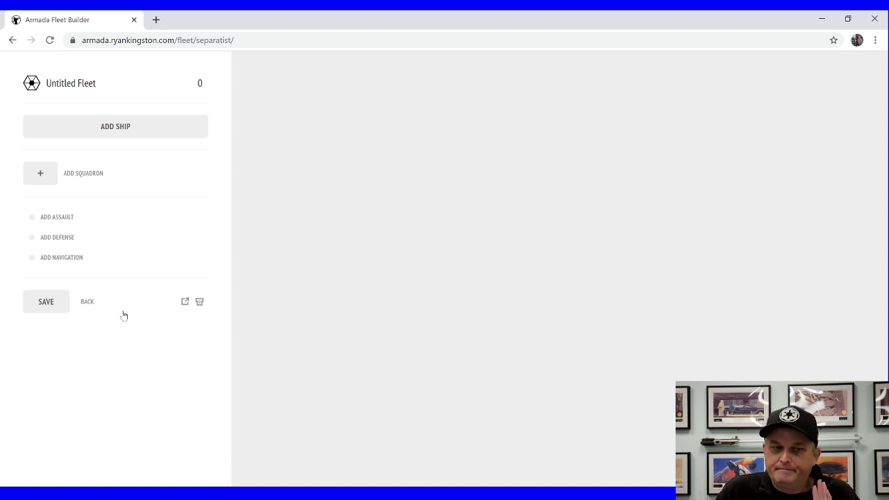
click(123, 131)
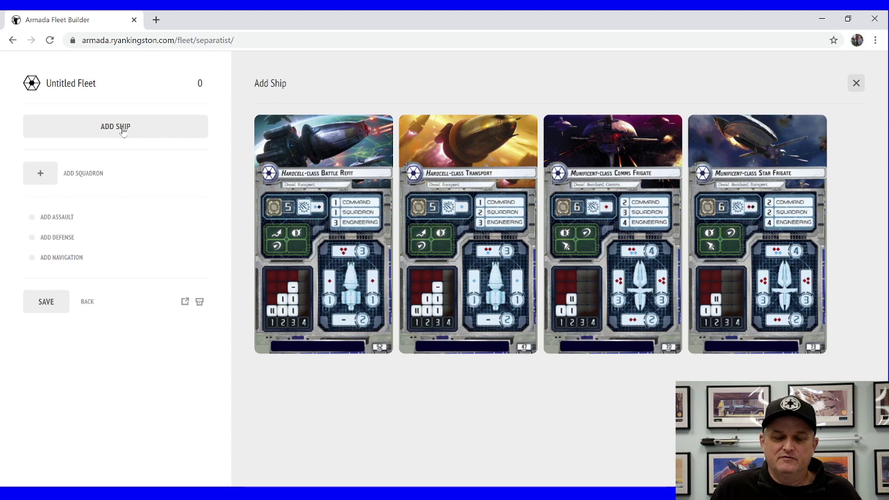
click(609, 157)
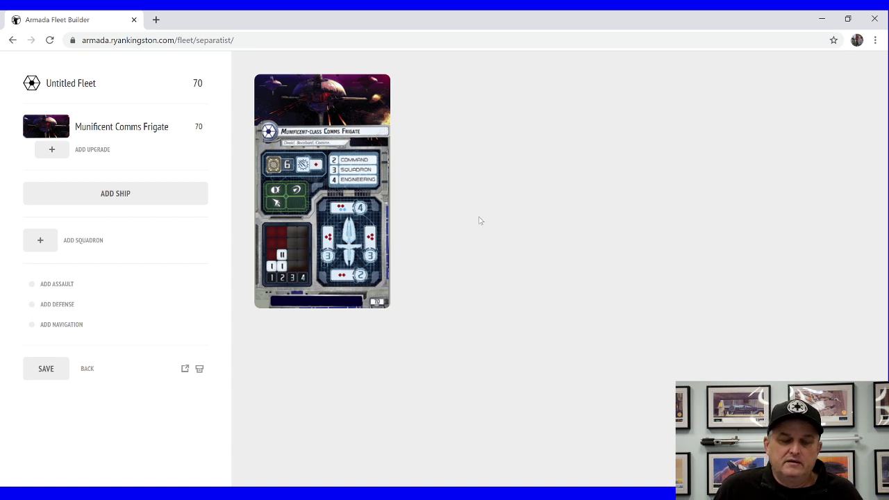
Step: Add Kraken as the commander on the Munificent Comms Frigate and view the card enlarged
click(63, 154)
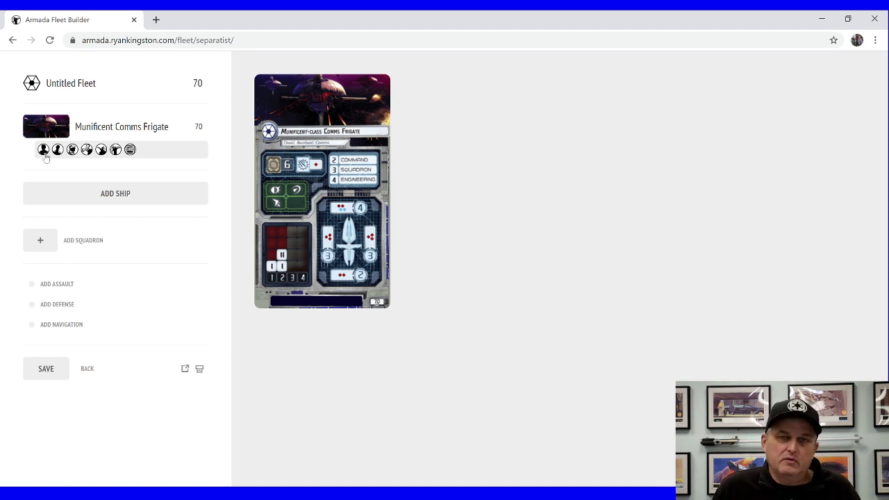
click(43, 150)
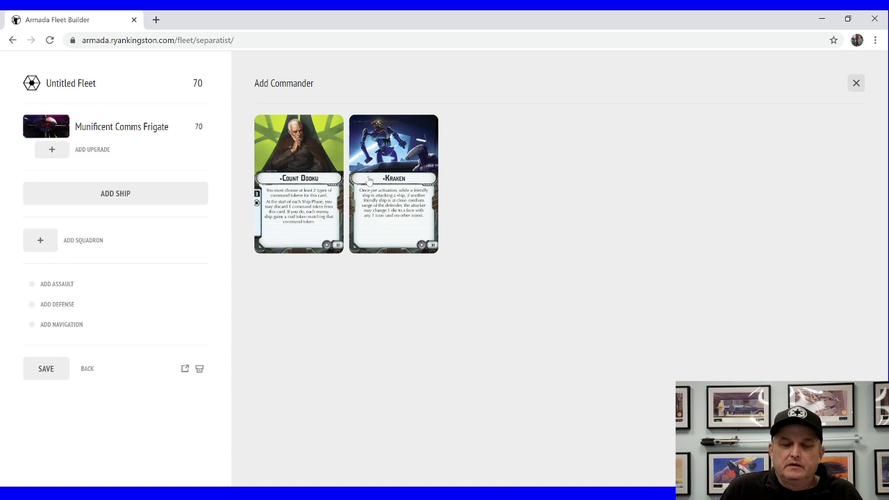
click(394, 184)
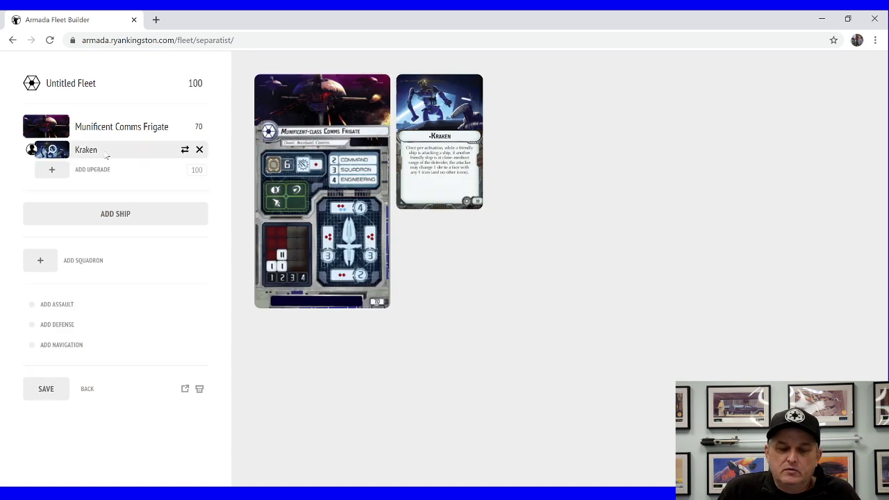
click(52, 151)
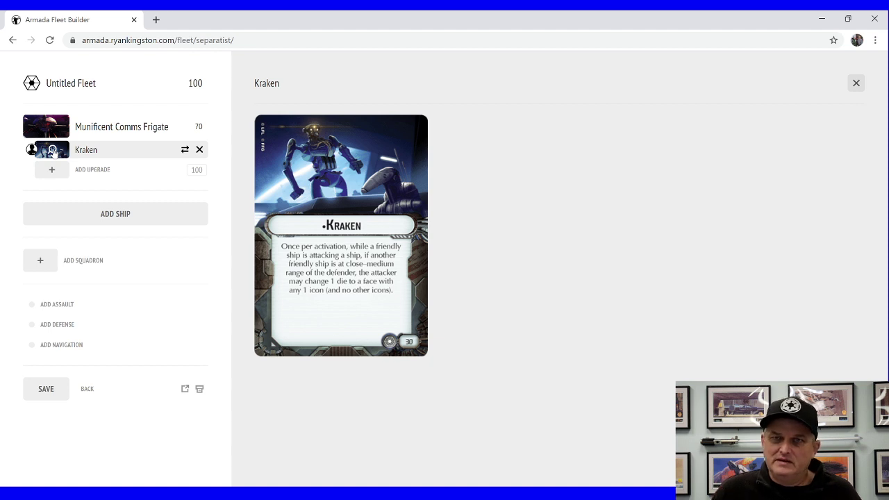
Step: Swap the frigate's commander from Kraken to Count Dooku and view the new commander's card enlarged
click(185, 151)
click(297, 173)
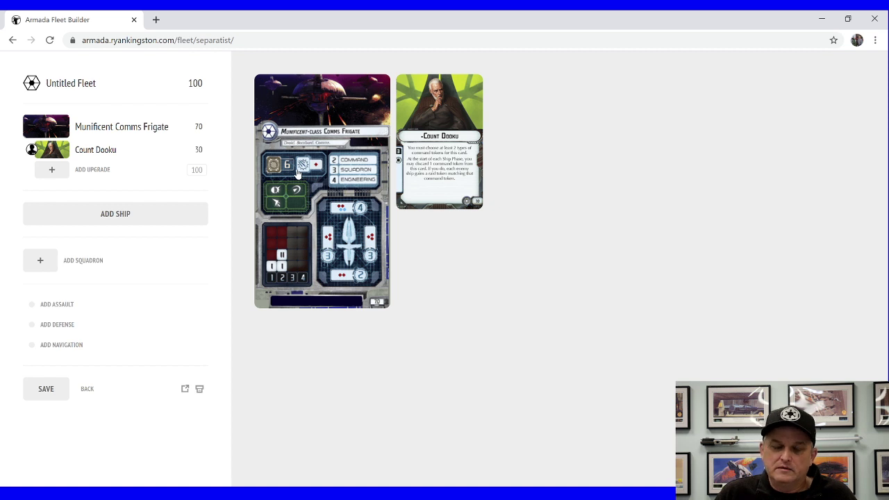
click(53, 152)
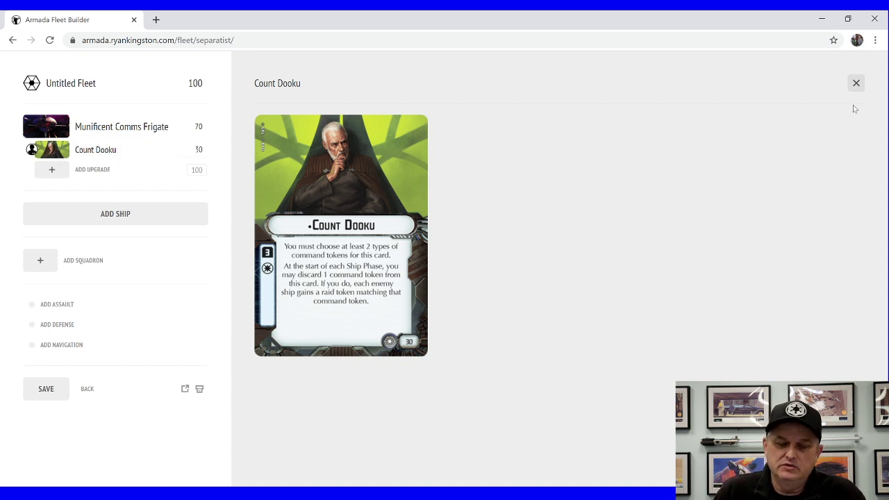
click(857, 84)
Step: Add the Sa Nalaor title to the Munificent Comms Frigate and view the title and ship cards enlarged
click(56, 170)
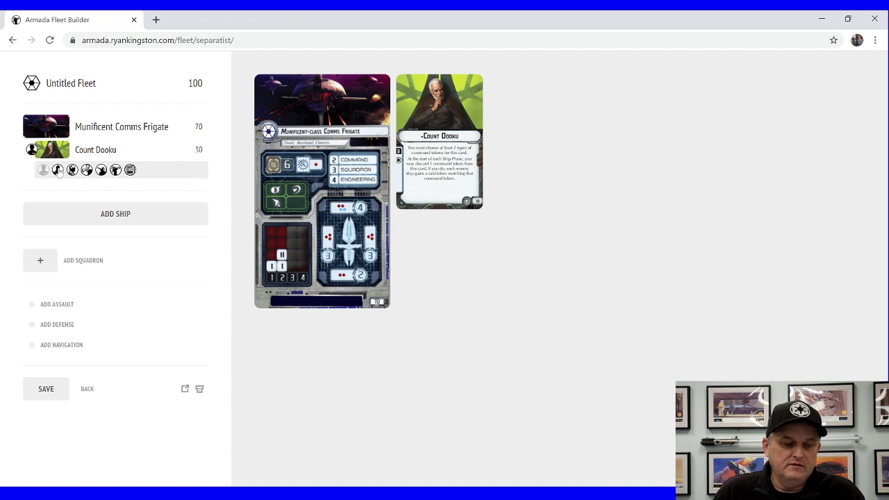
click(131, 171)
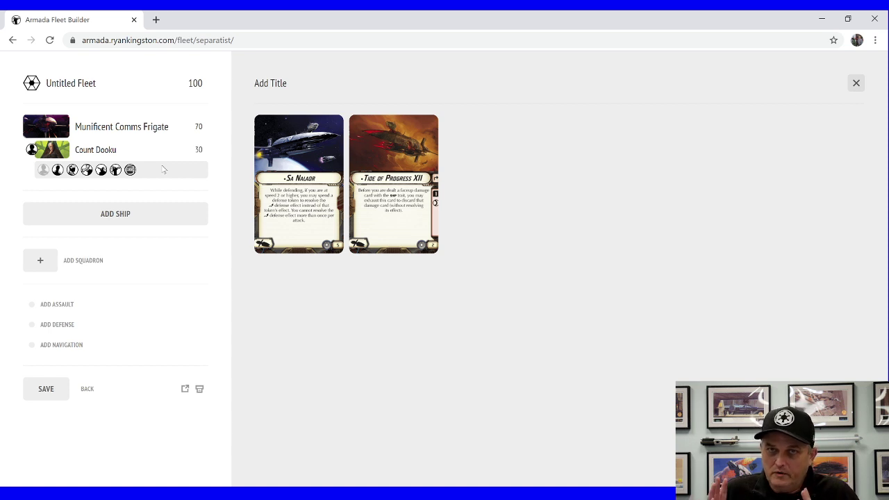
click(300, 144)
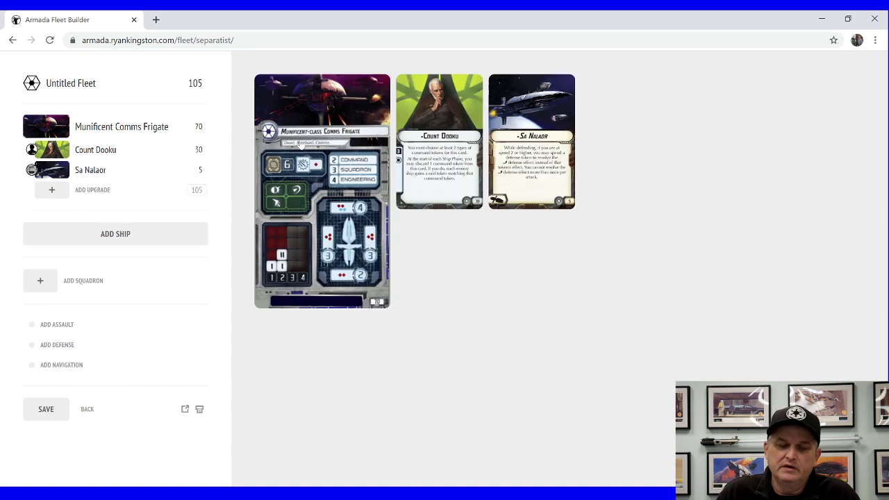
click(62, 175)
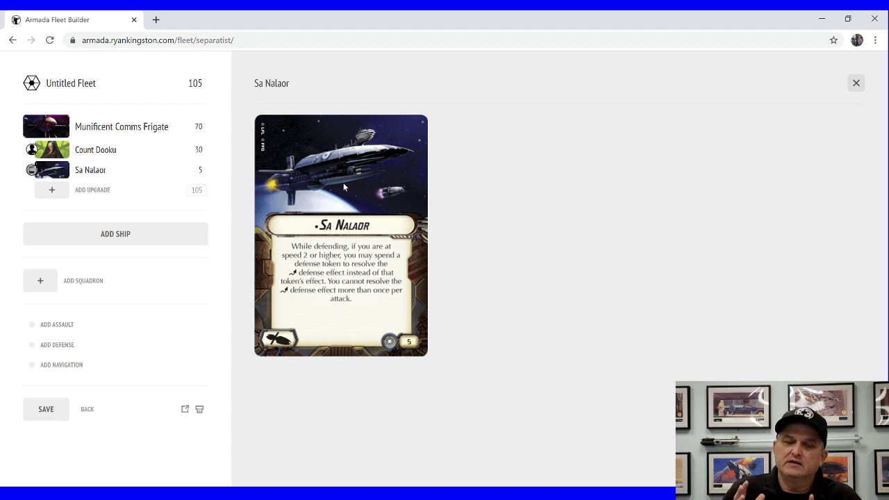
click(57, 132)
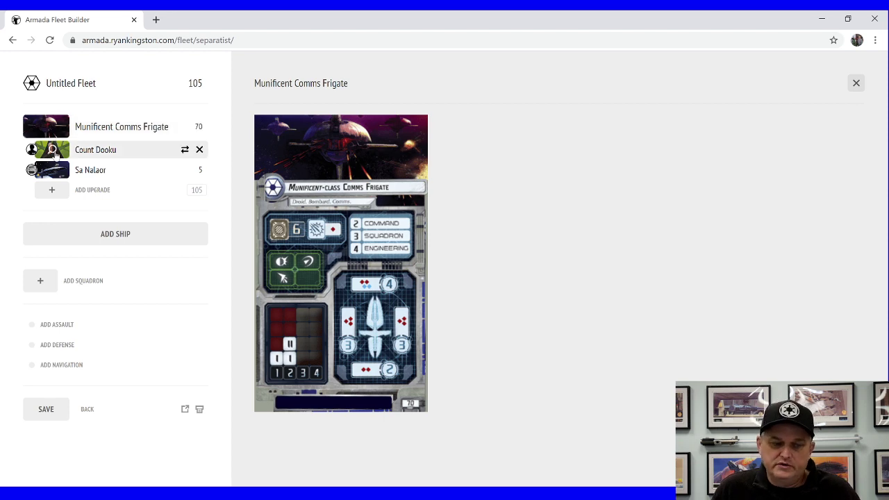
Step: Add the T-Series Tactical Droid officer upgrade to the Munificent Comms Frigate
mouse_move(56, 189)
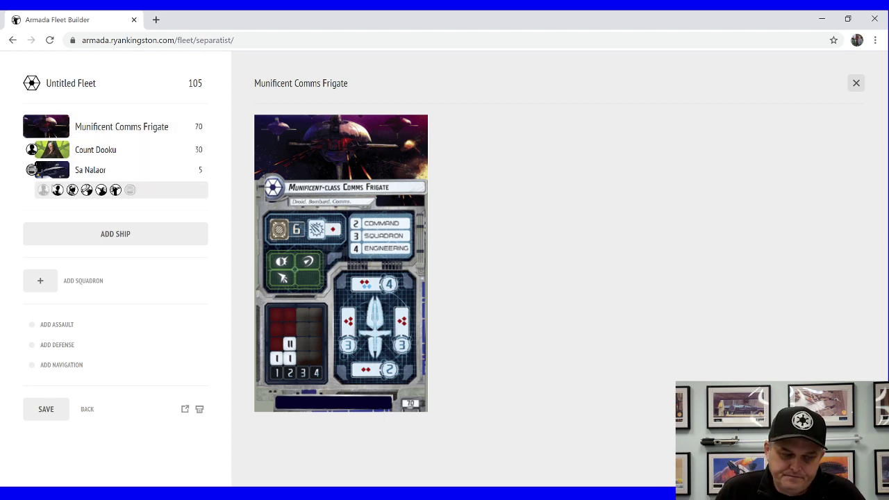
click(58, 190)
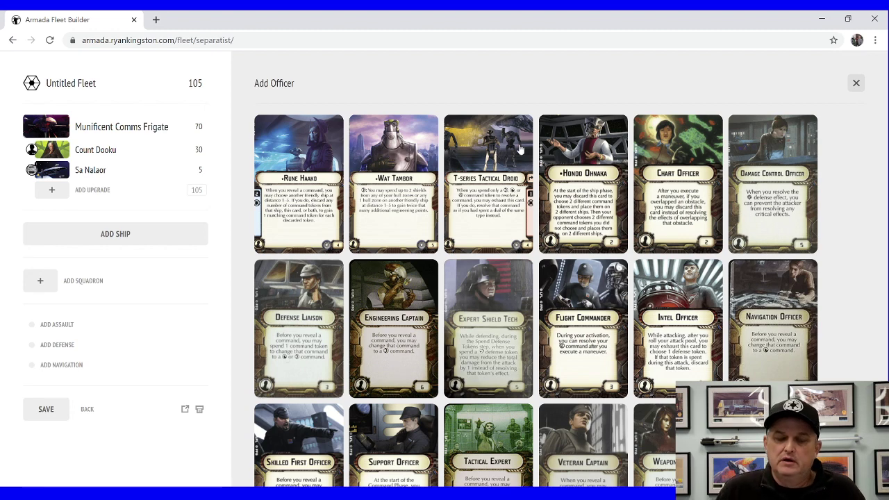
click(519, 150)
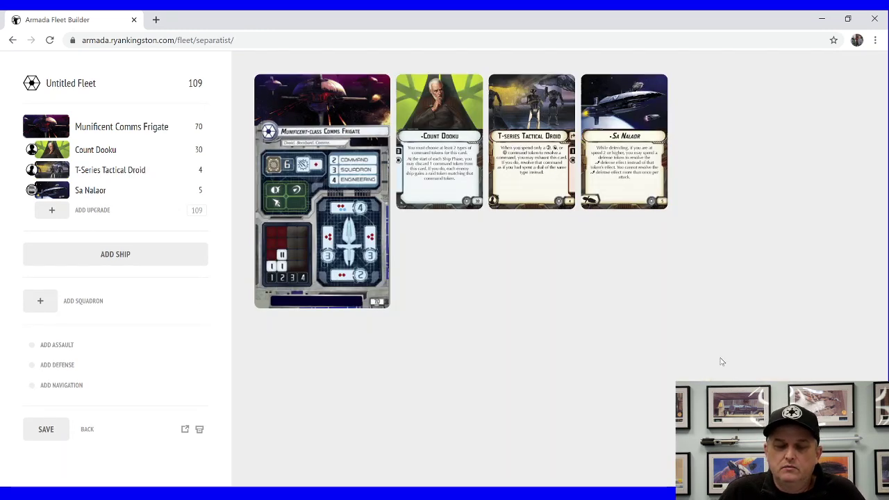
Step: Add the Hyperwave Signal Boost offensive retrofit and the Linked Turbolaser Towers turbolaser upgrade to the Munificent Comms Frigate
click(59, 215)
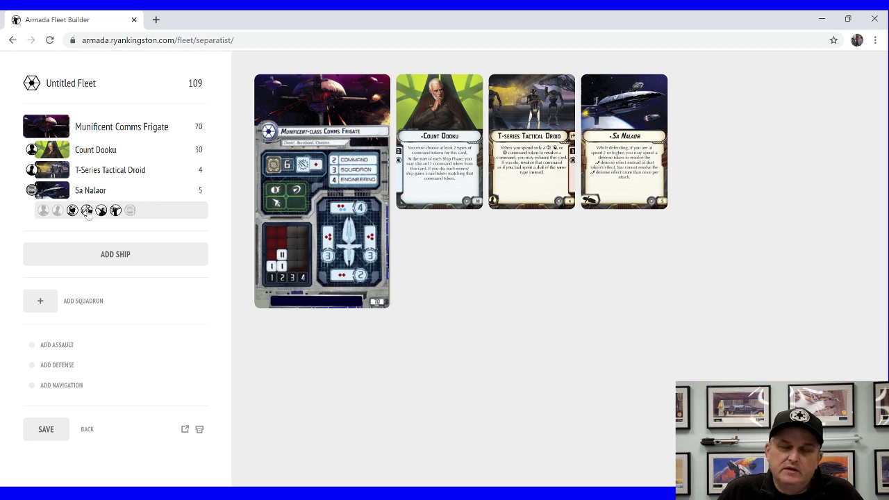
click(87, 211)
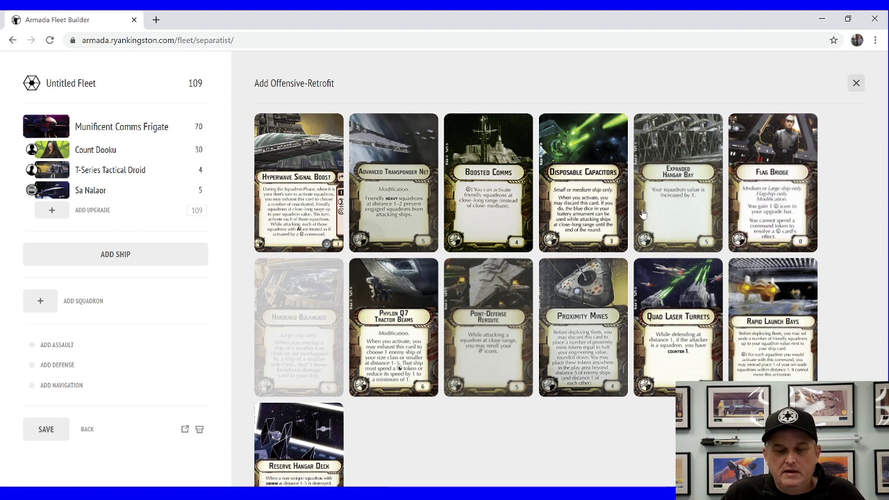
scroll(518, 316, down, 1)
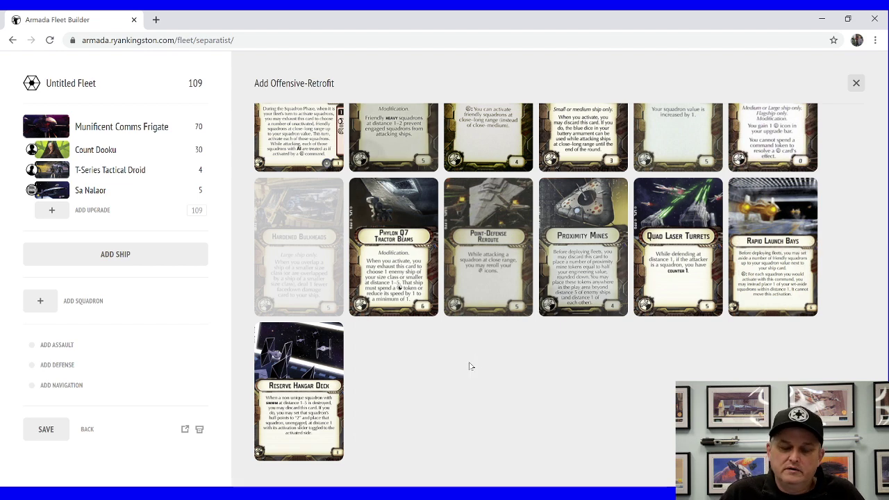
scroll(470, 360, up, 1)
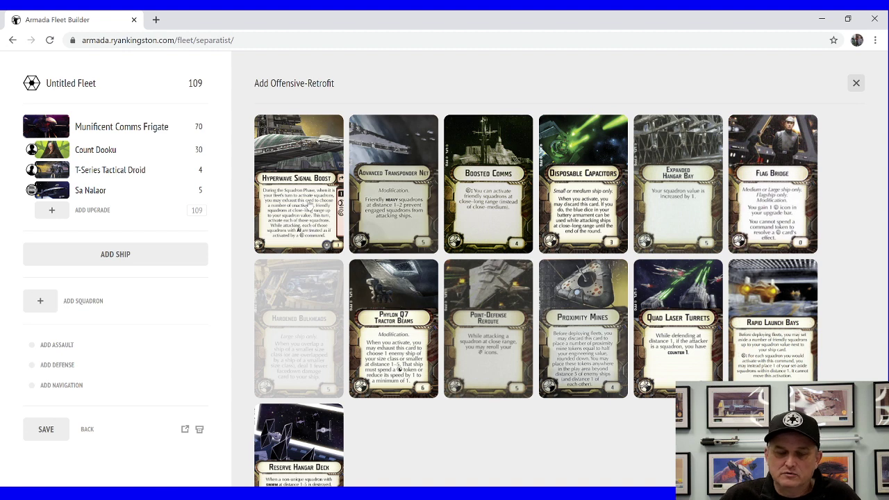
click(312, 210)
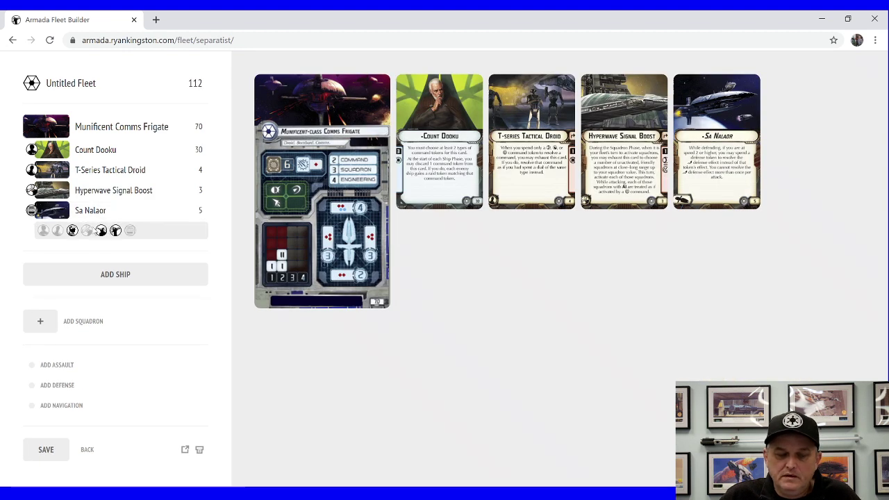
click(116, 231)
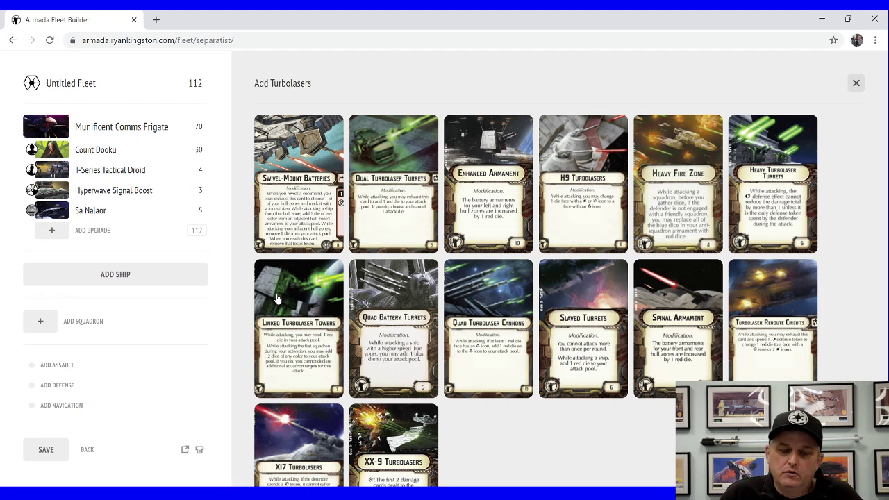
click(276, 299)
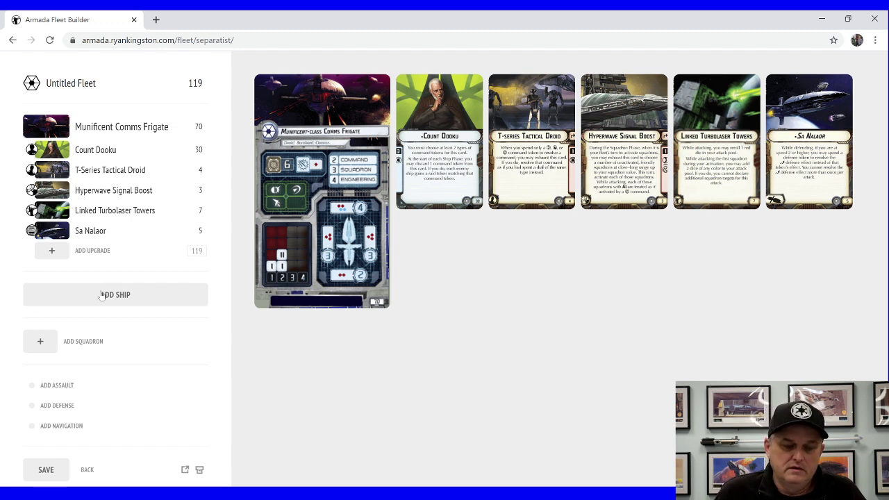
Step: Add a Munificent Star Frigate as the fleet's second ship and view its card
click(101, 296)
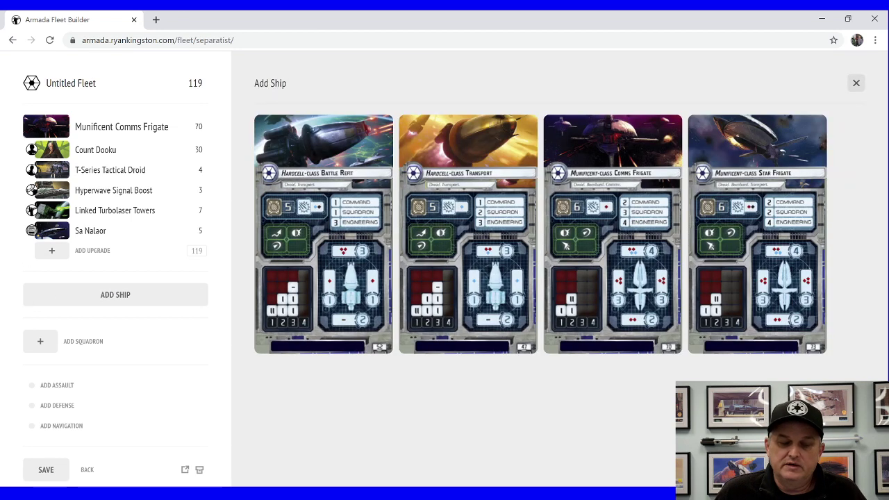
click(771, 170)
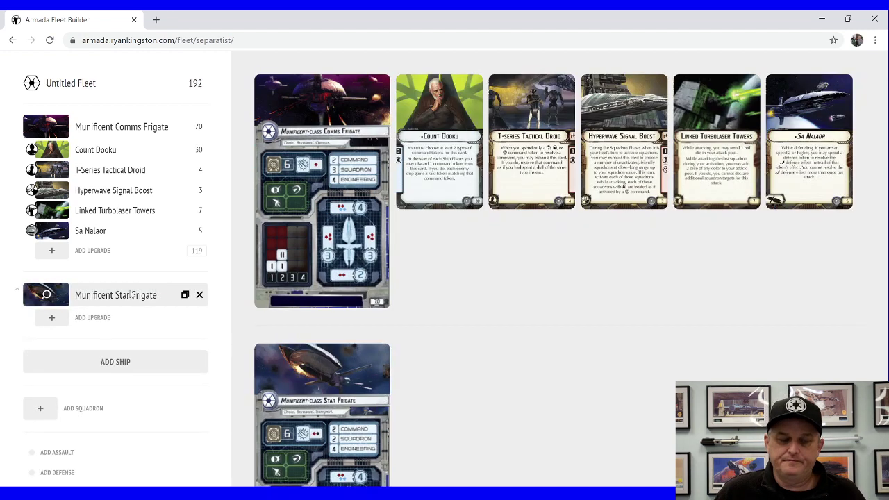
click(52, 318)
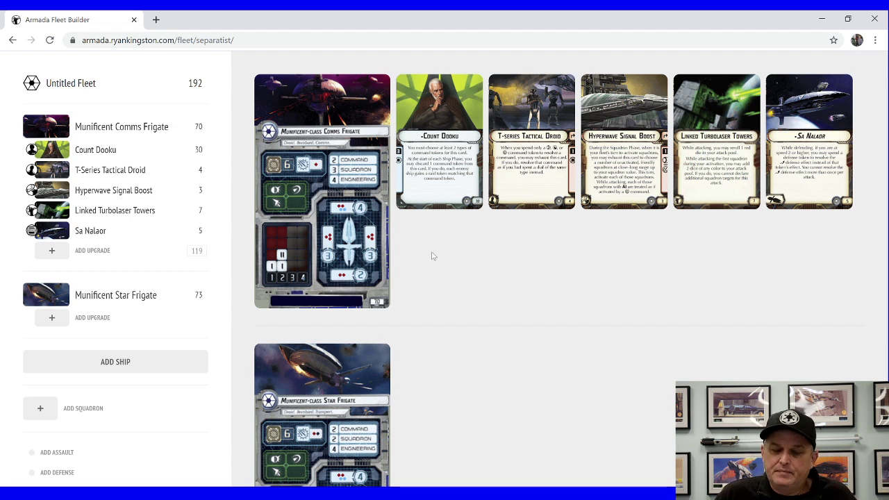
scroll(433, 255, down, 2)
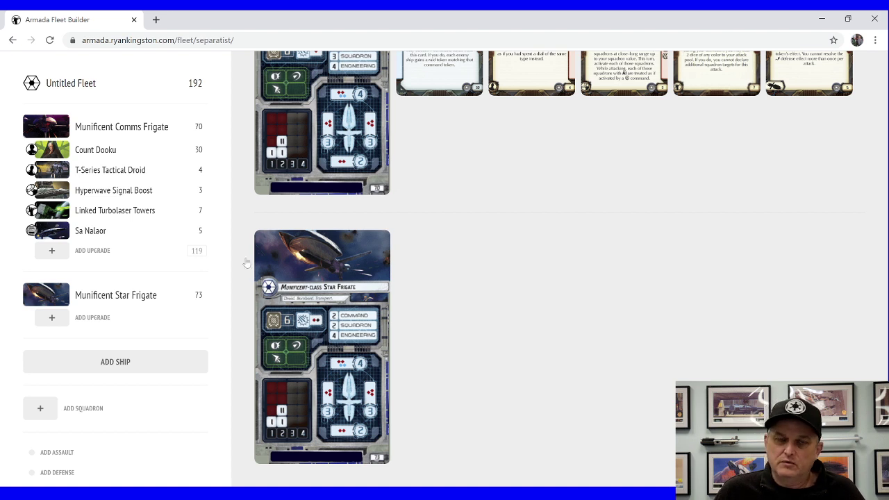
Step: Add the Tide of Progress XII title to the Munificent Star Frigate and view the title card enlarged
click(91, 318)
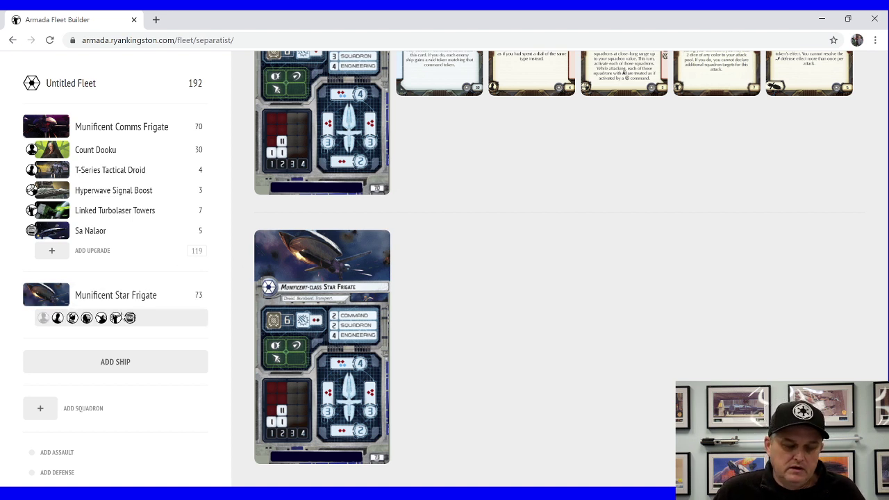
click(130, 319)
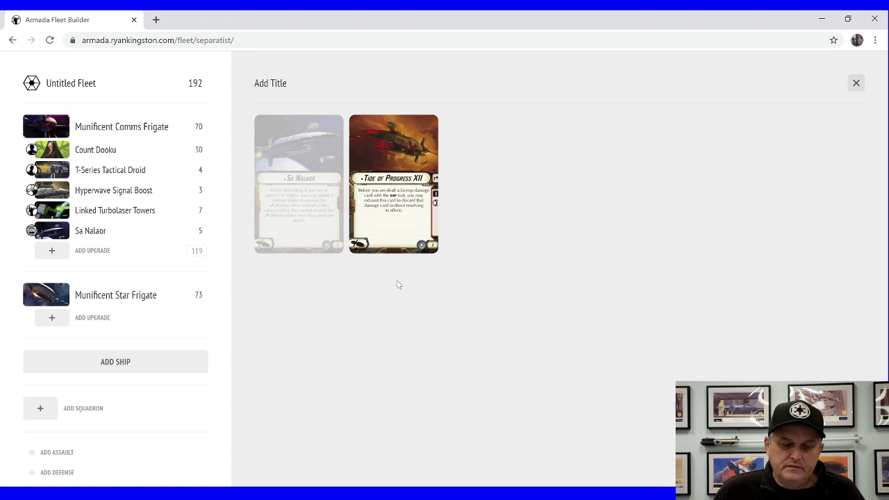
click(417, 216)
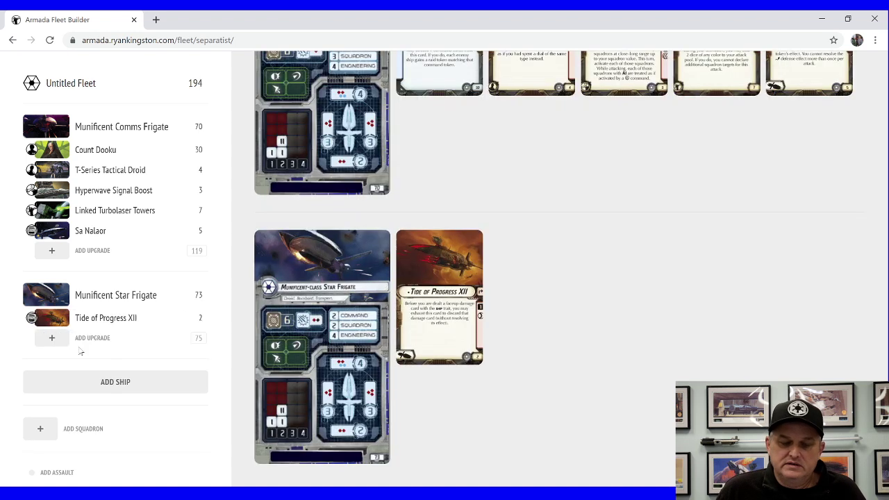
click(59, 323)
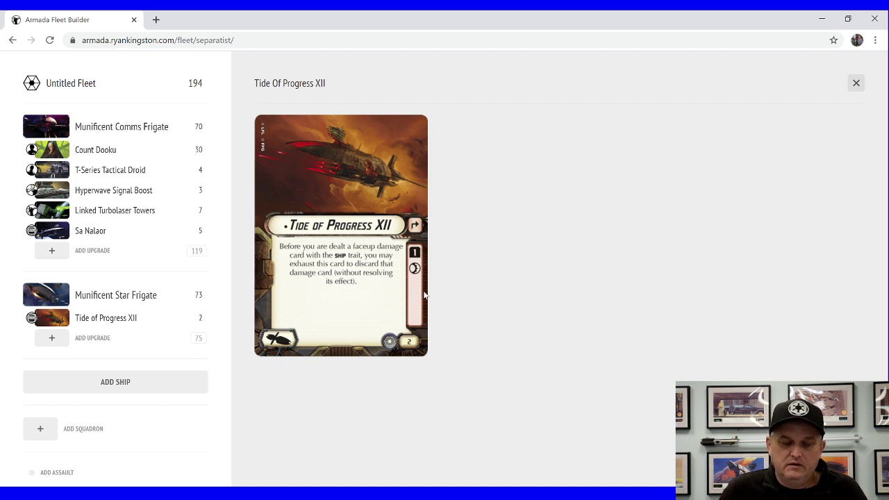
Step: Add Wat Tambor as the officer on the Munificent Star Frigate and view the officer card enlarged
mouse_move(98, 346)
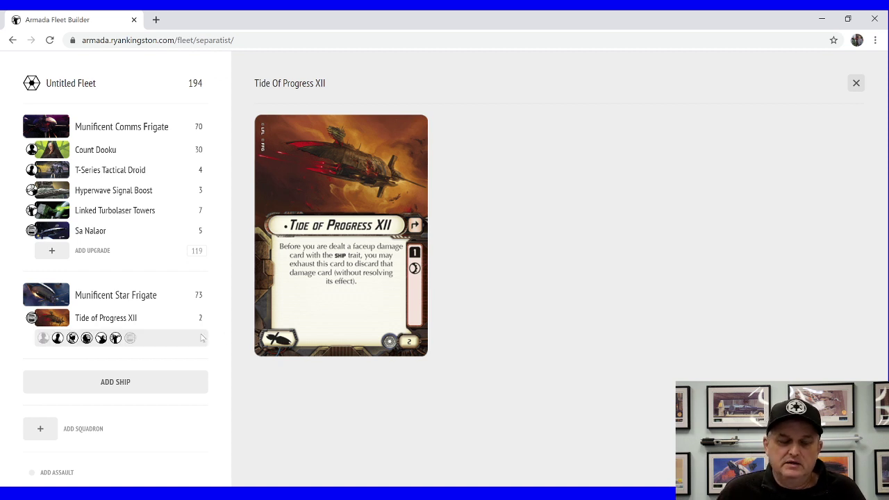
click(58, 339)
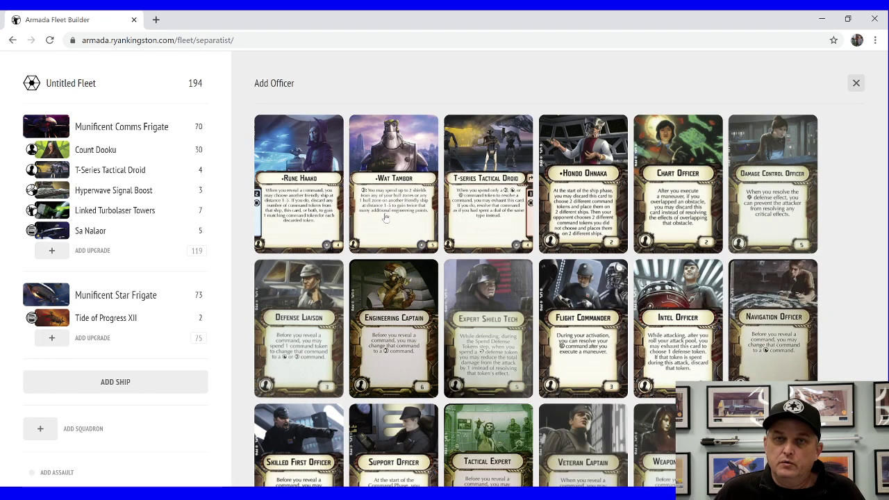
click(386, 218)
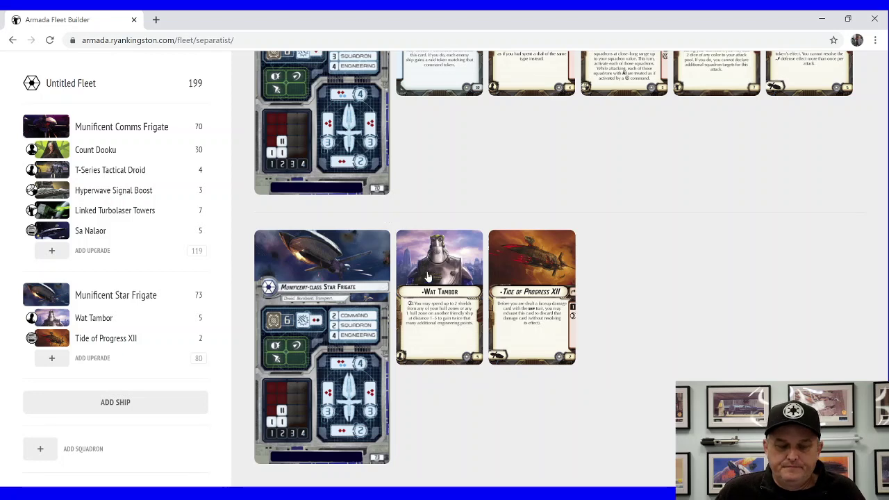
click(63, 319)
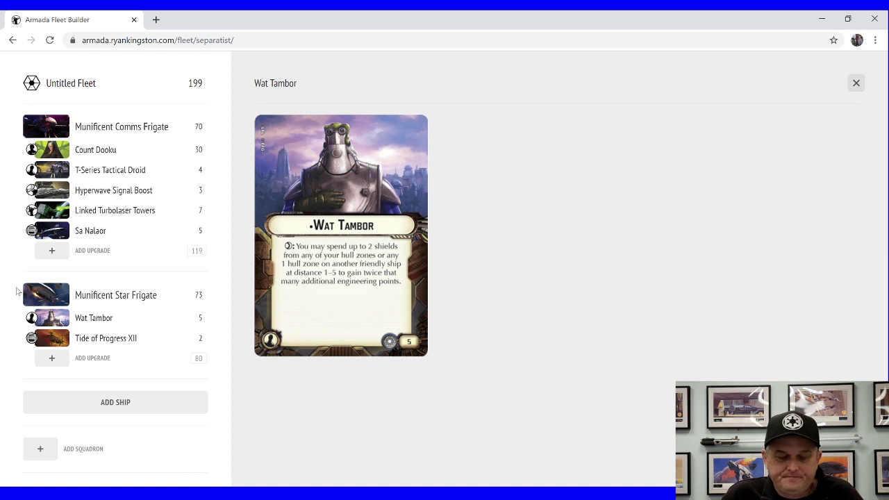
Step: Add the Battle Droid Reserves support team to the Munificent Star Frigate and view the upgrade and ship cards enlarged
mouse_move(55, 360)
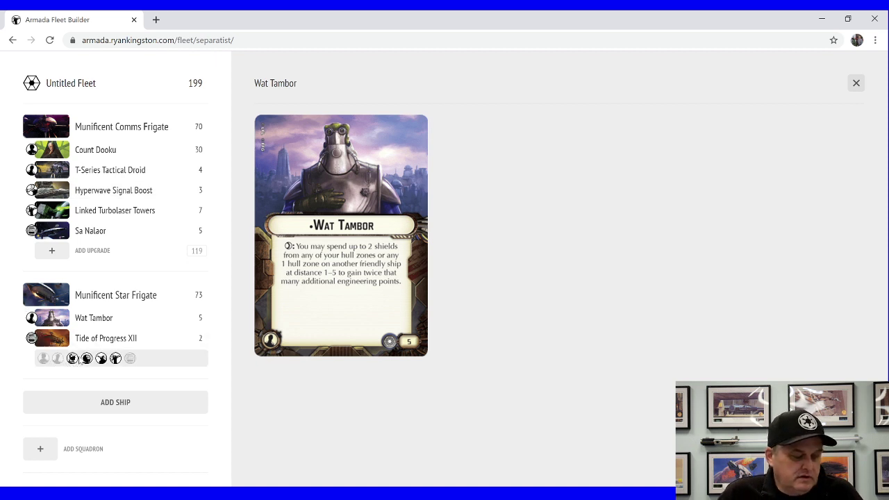
click(72, 358)
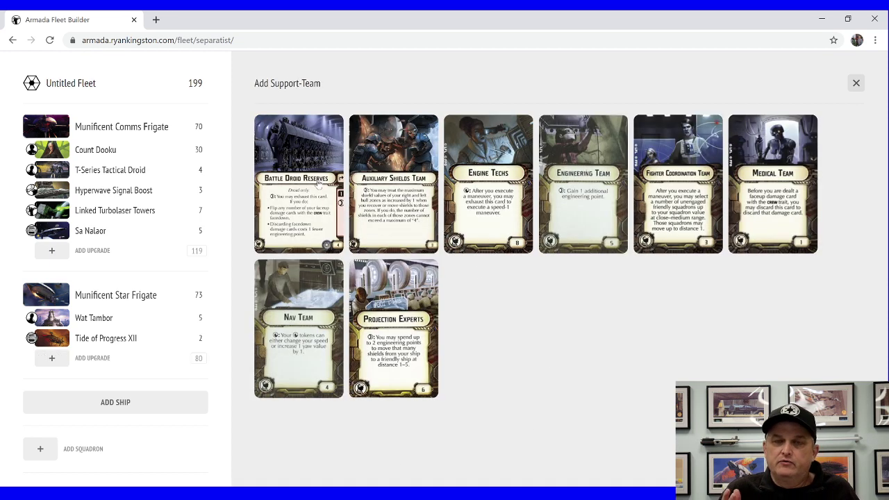
click(318, 182)
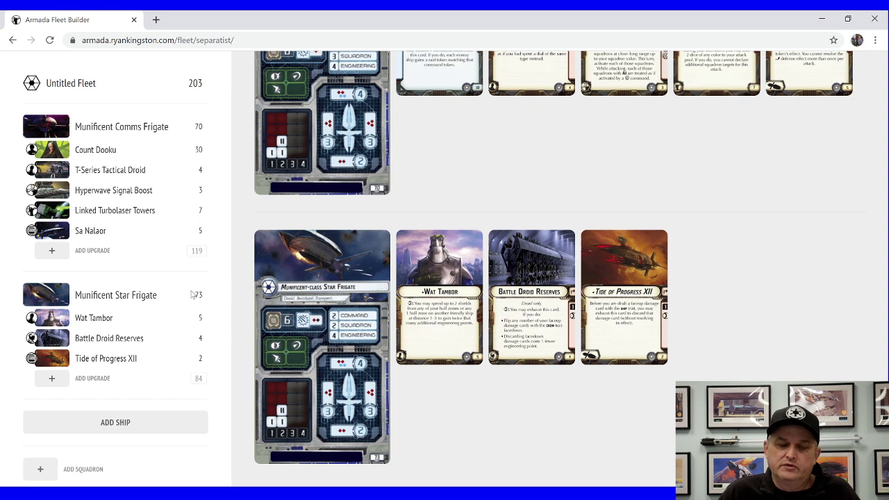
click(61, 339)
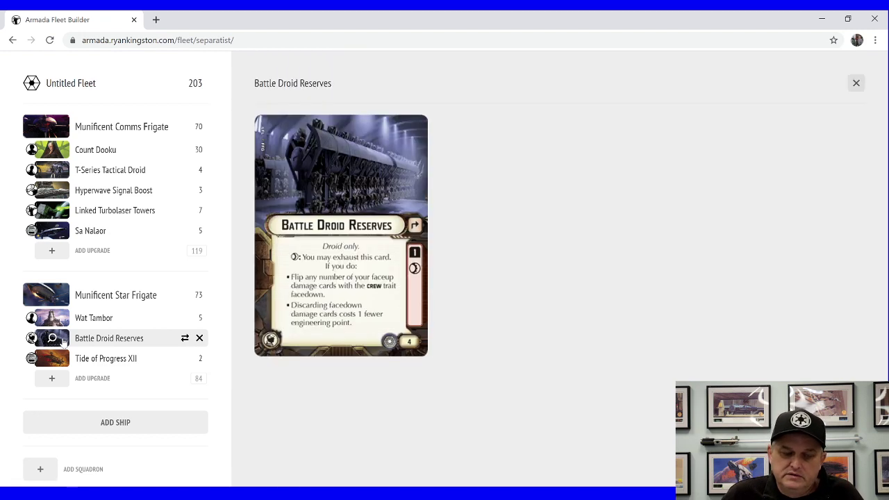
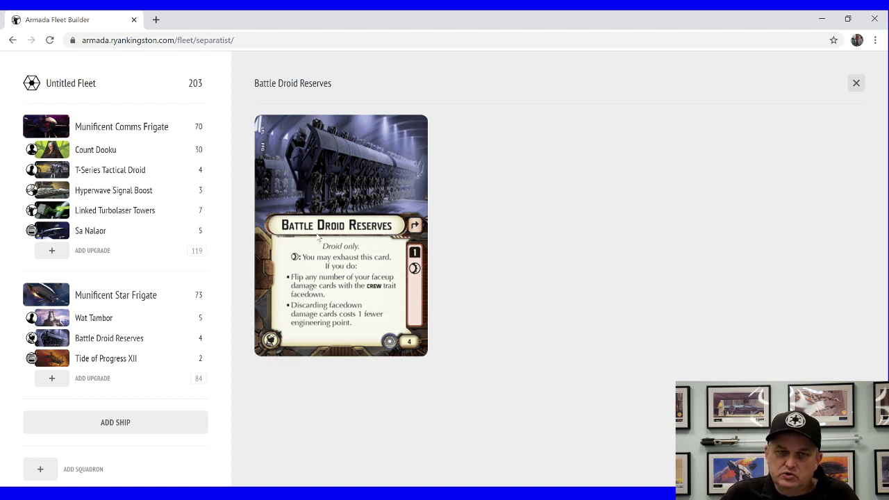
click(61, 297)
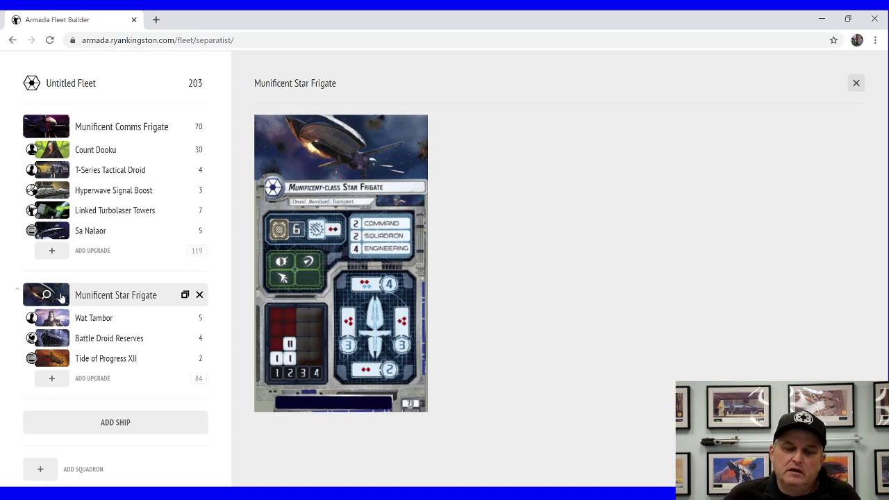
click(64, 341)
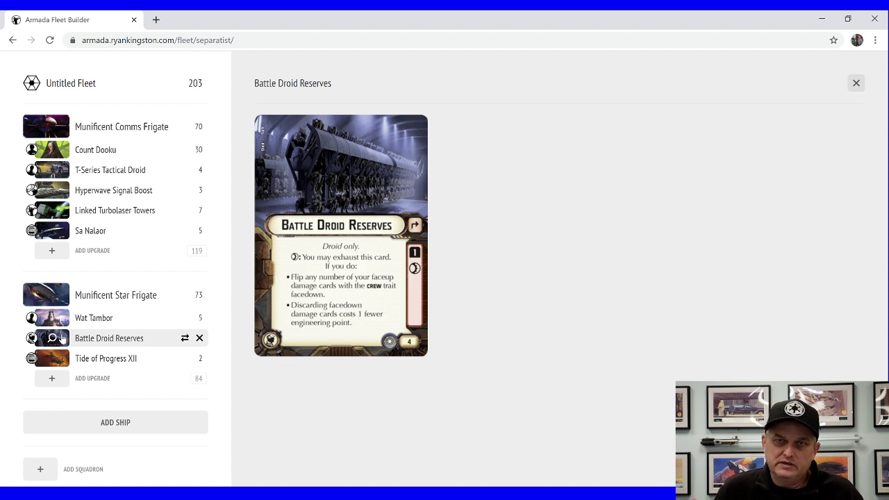
Step: Check the Munificent Star Frigate's card and add the Reinforced Blast Doors defensive retrofit to the ship
mouse_move(38, 382)
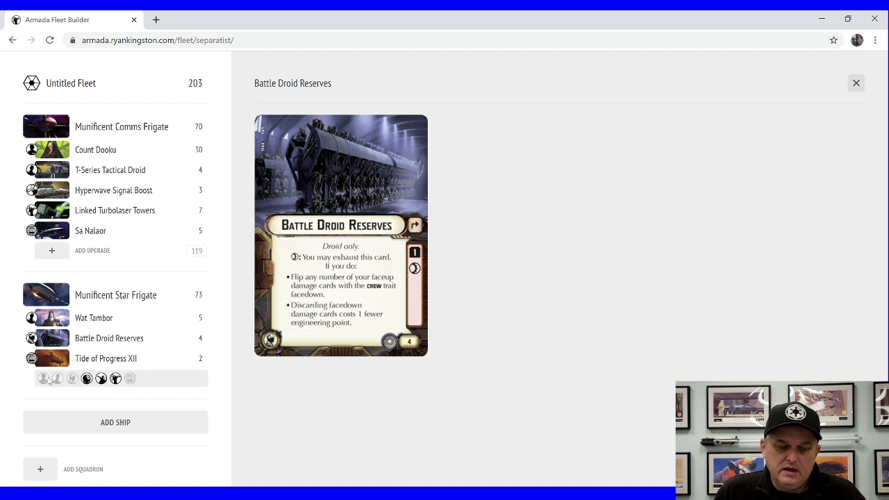
click(88, 380)
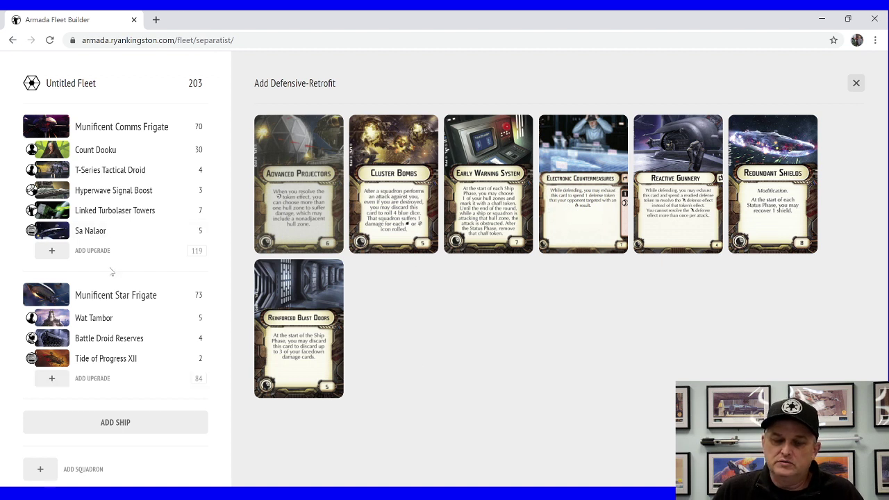
click(66, 296)
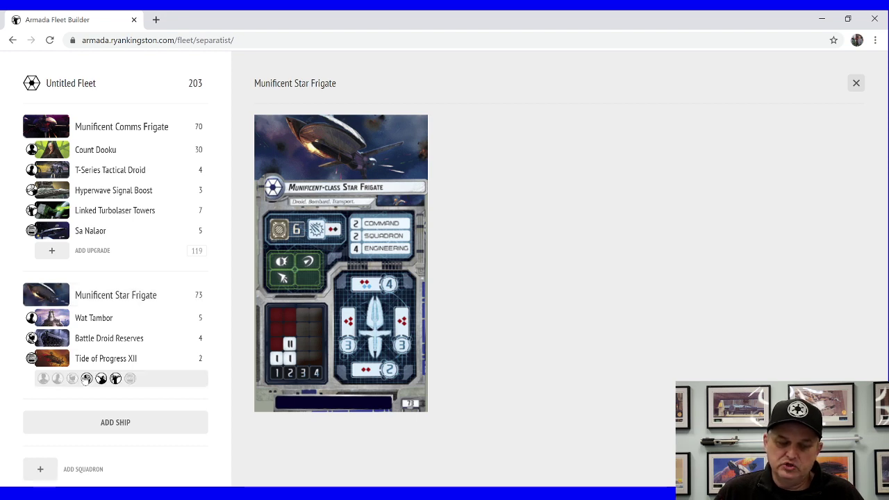
click(86, 378)
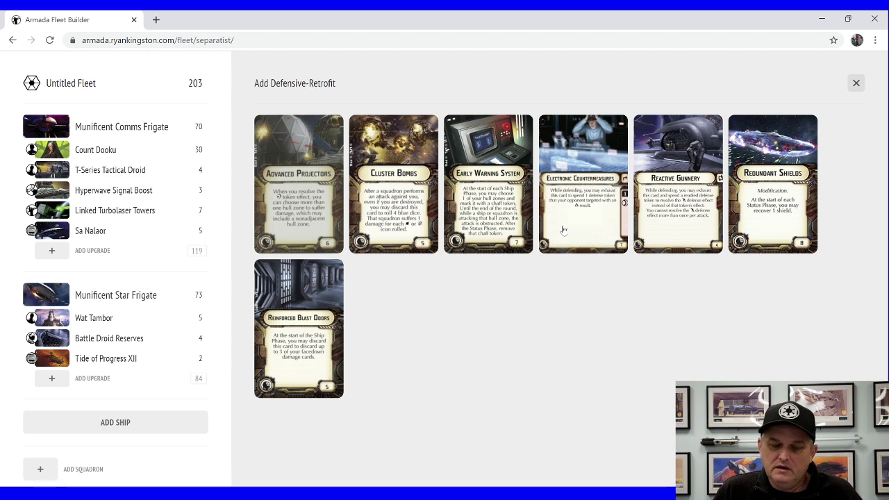
click(327, 323)
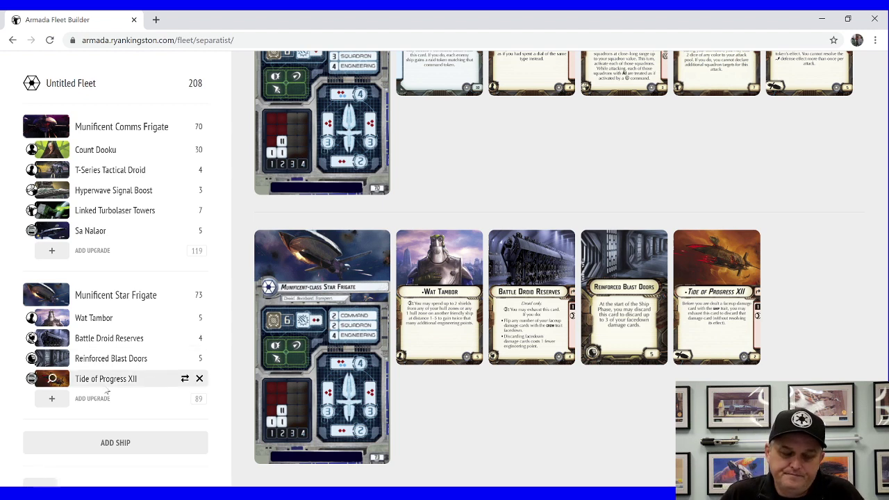
Step: Add the Ion Cannon Batteries upgrade to the Munificent Star Frigate and view the upgrade card enlarged
mouse_move(104, 399)
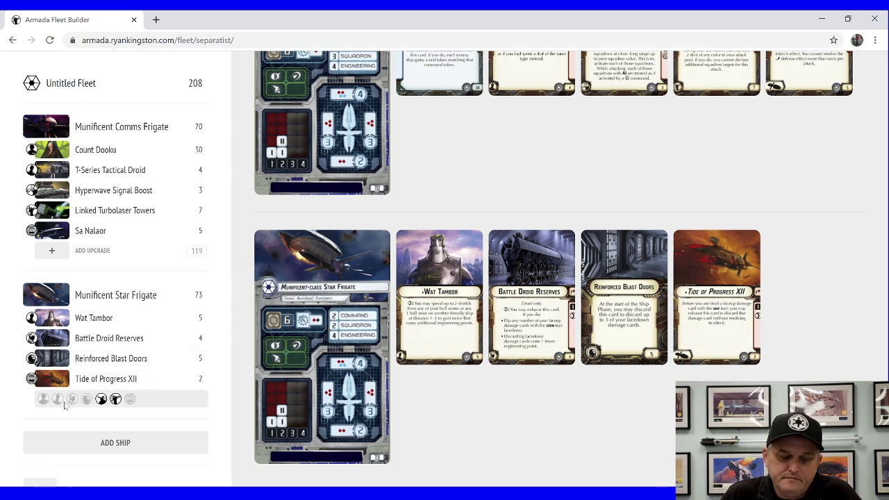
click(100, 399)
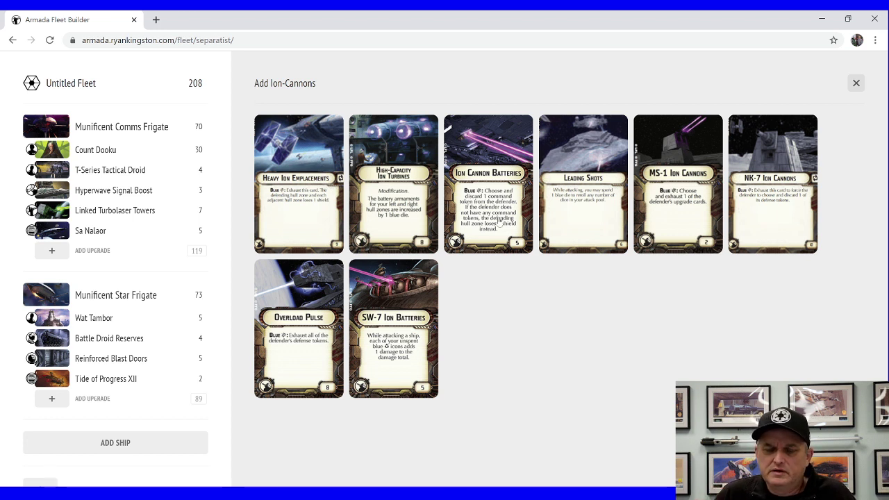
click(489, 149)
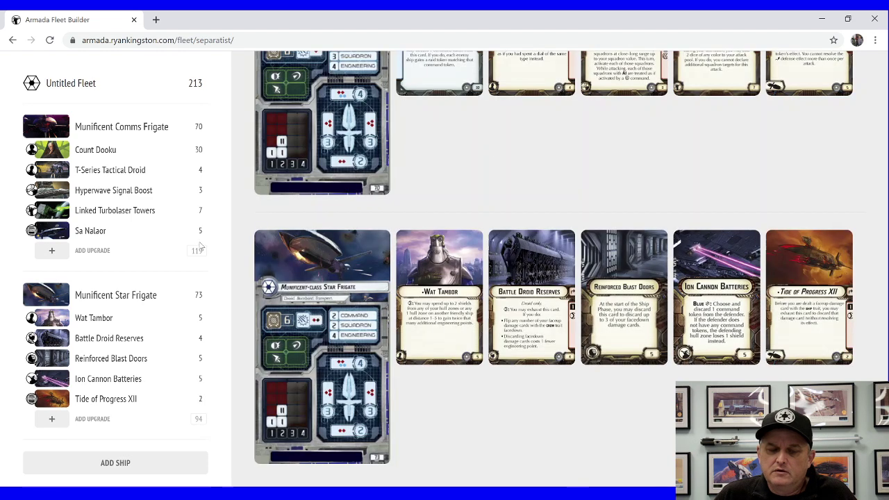
click(52, 378)
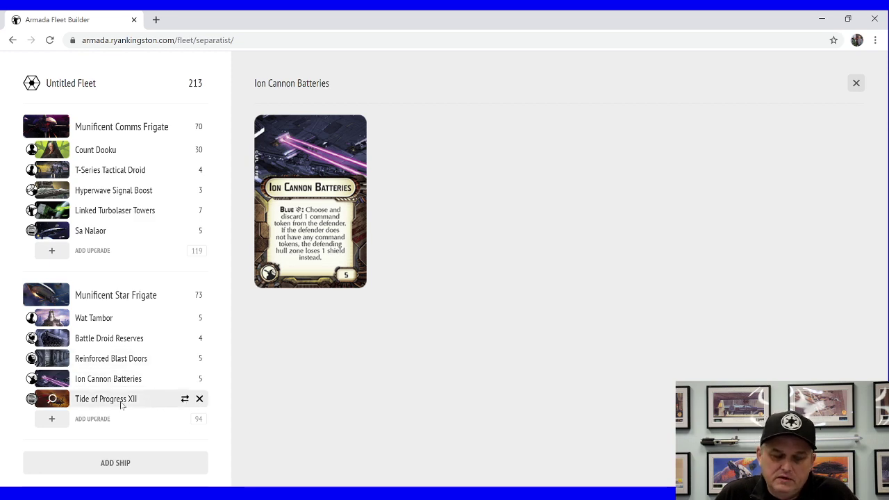
Step: Add the Linked Turbolaser Towers turbolaser upgrade to the Munificent Star Frigate
mouse_move(105, 424)
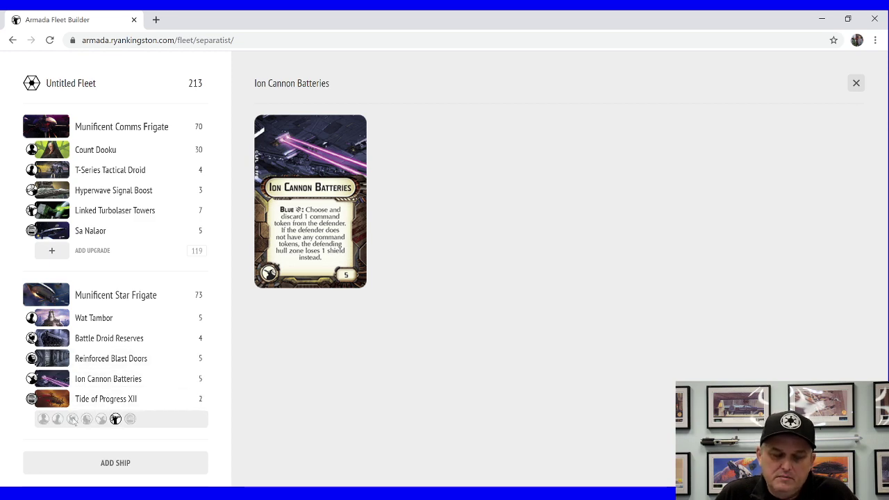
click(116, 420)
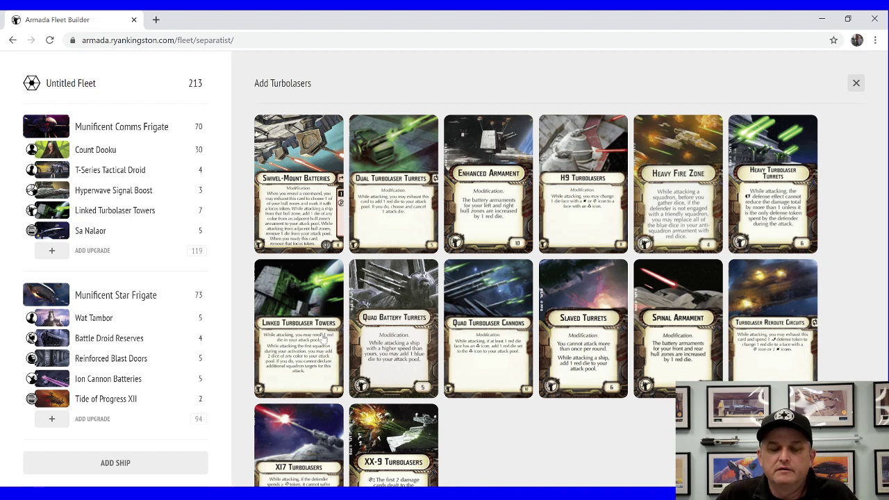
click(323, 339)
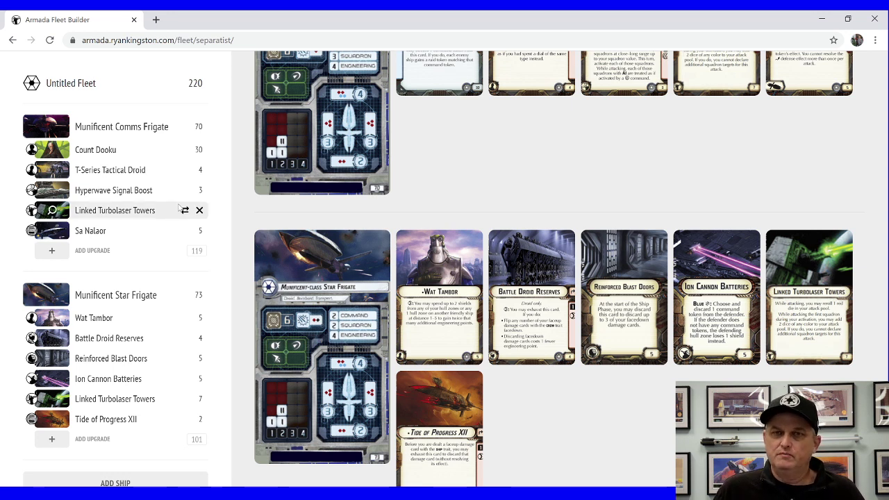
Step: Add a Hardcell Transport to the fleet as the third ship and view its card enlarged
scroll(175, 208, down, 2)
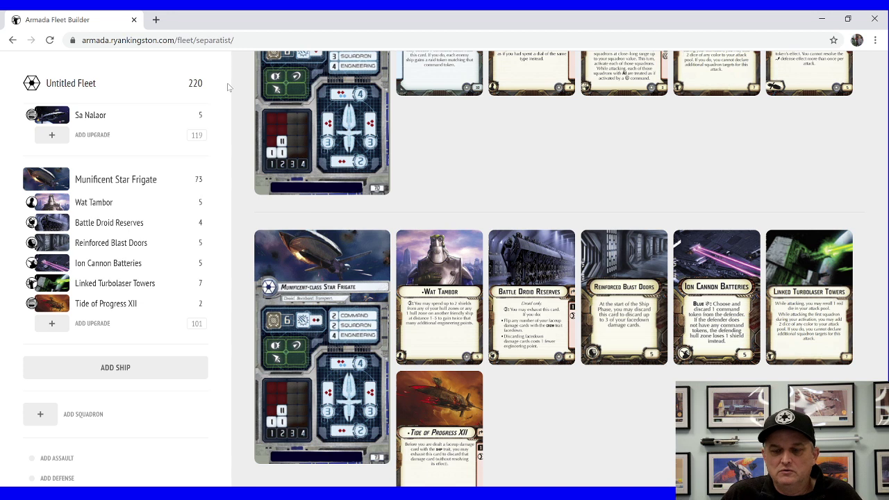
click(143, 369)
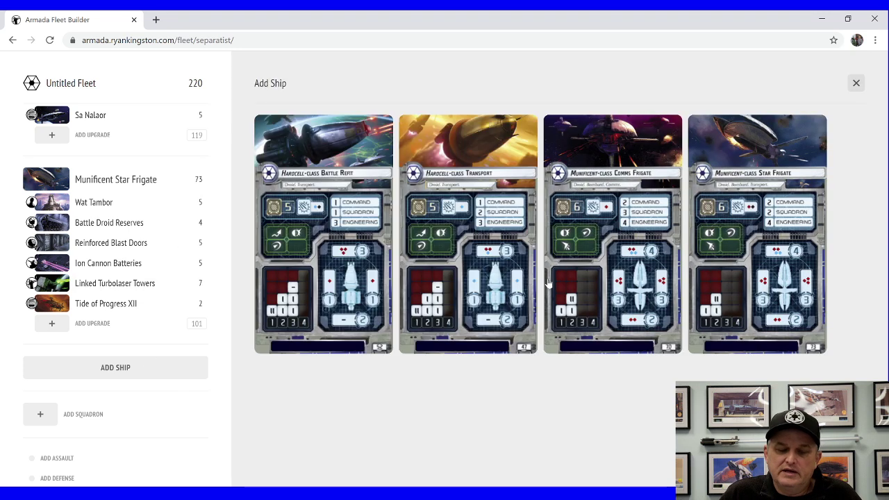
click(502, 156)
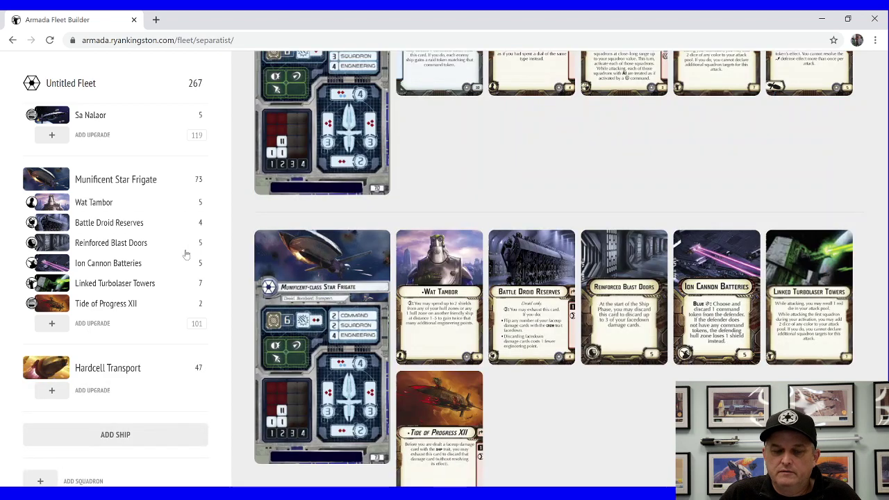
scroll(155, 334, down, 3)
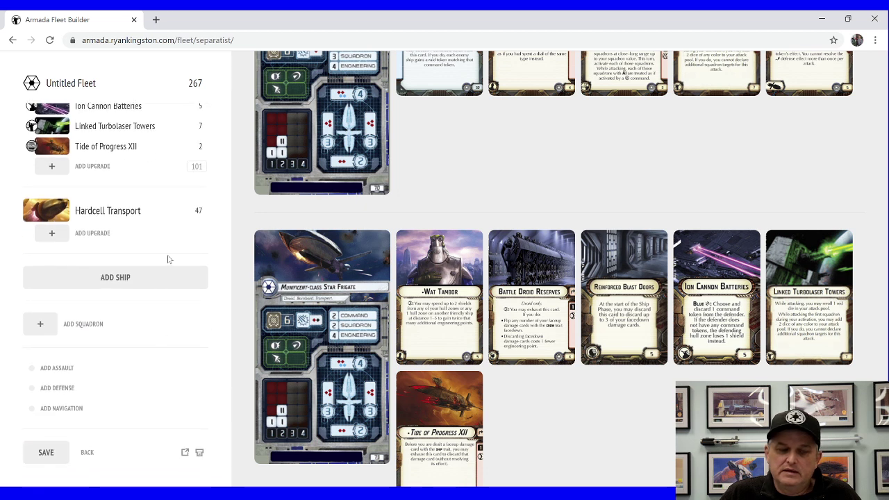
click(47, 210)
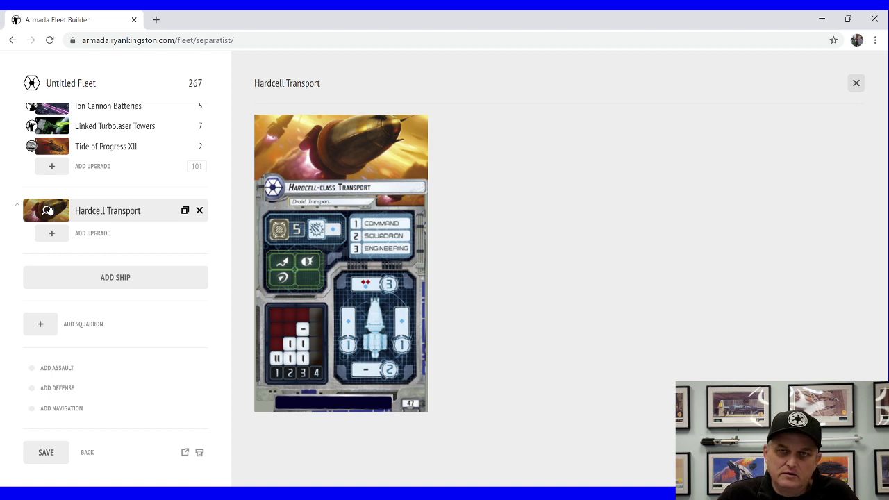
Step: Add the Beast of Burden title to the Hardcell Transport and view the title card enlarged
mouse_move(44, 235)
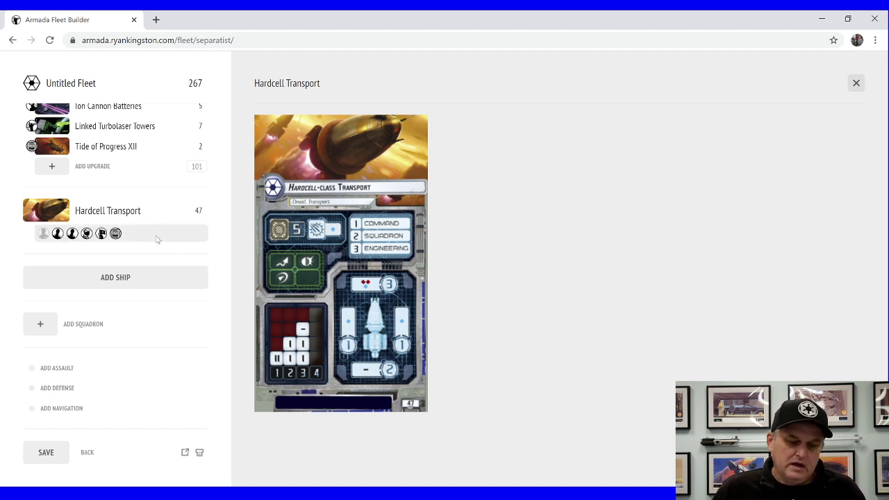
click(115, 238)
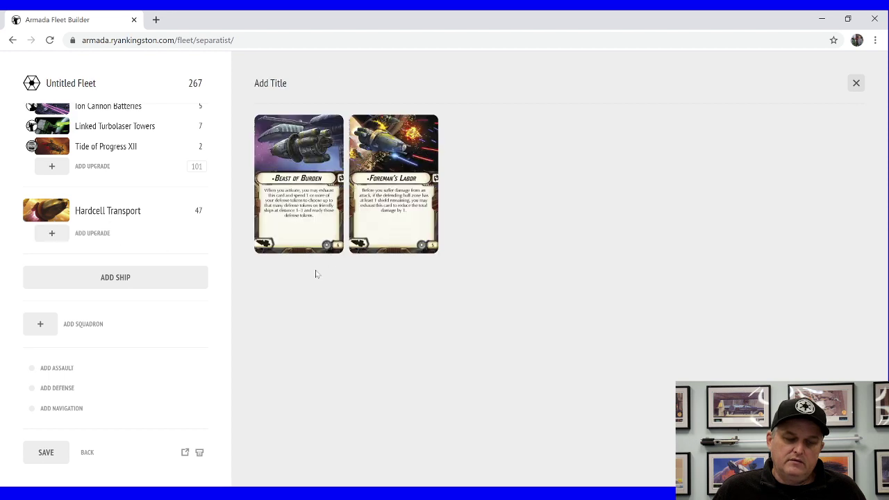
click(298, 239)
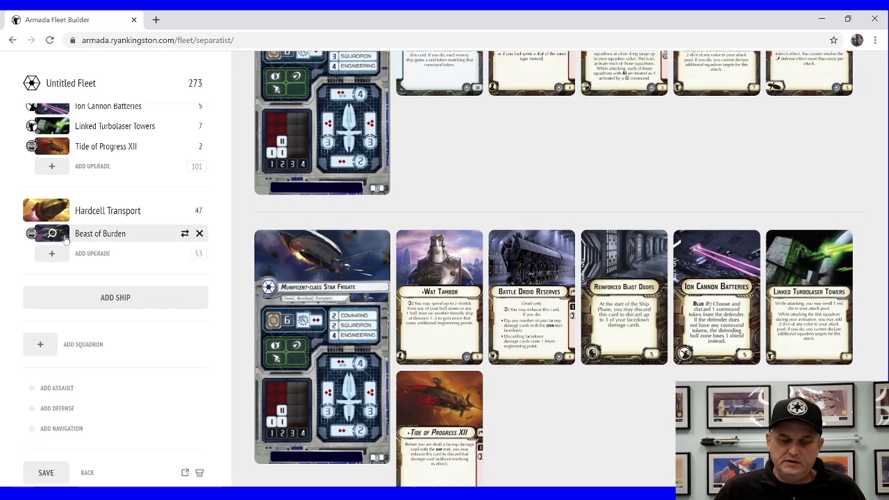
click(110, 242)
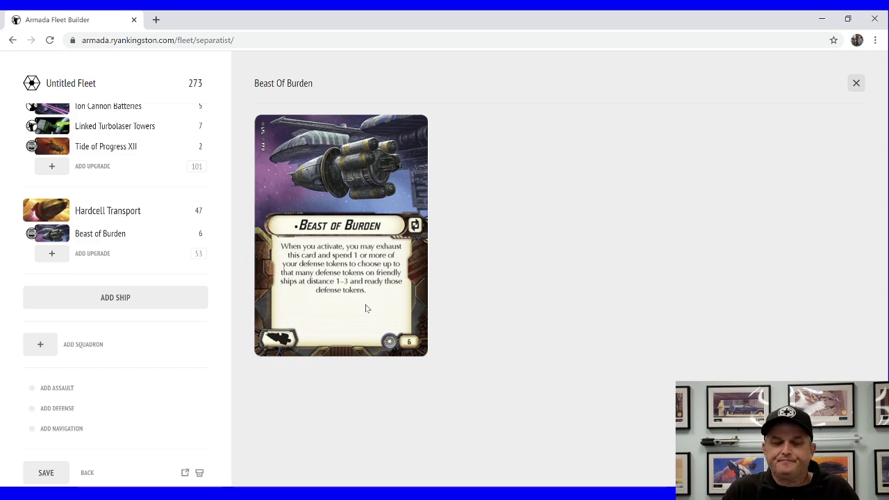
Step: Add T-Series Tactical Droid and Rune Haako as officers on the Hardcell Transport and view Rune Haako's card enlarged
click(54, 257)
click(58, 255)
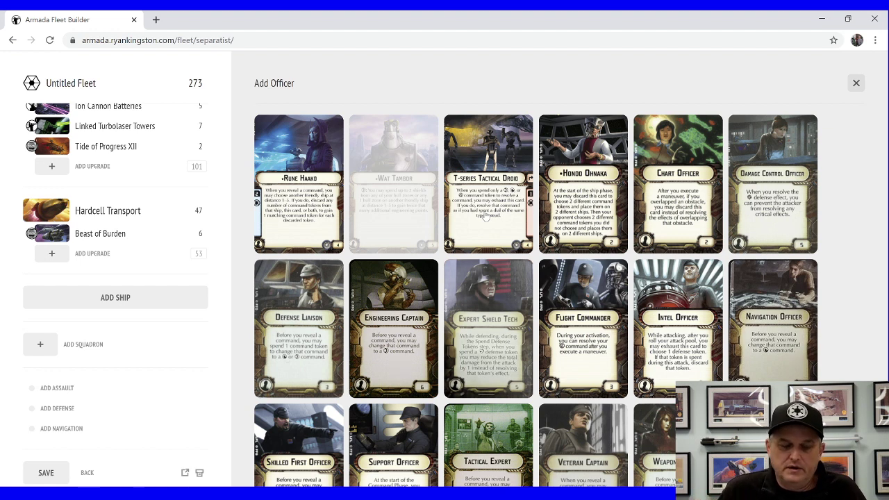
click(494, 155)
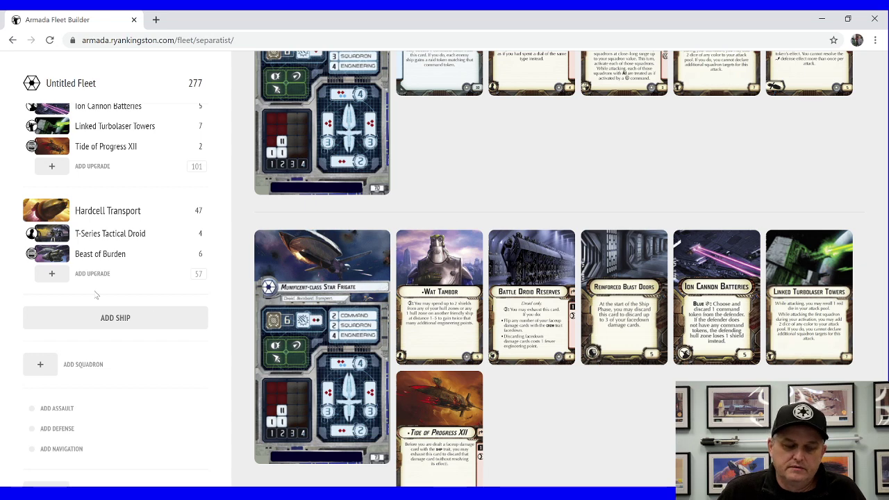
click(58, 274)
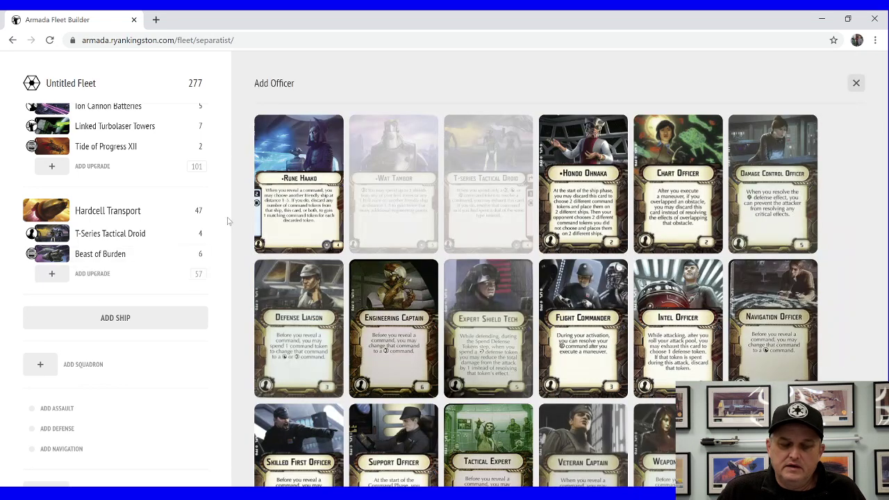
click(293, 218)
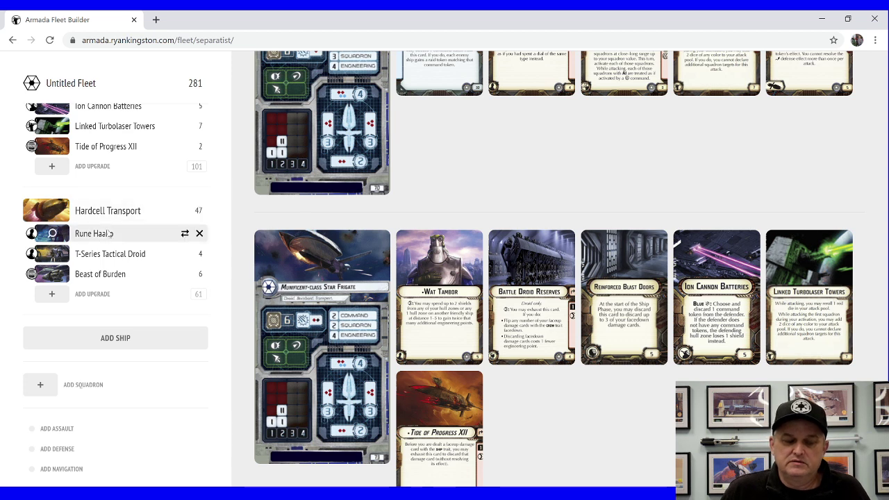
click(56, 234)
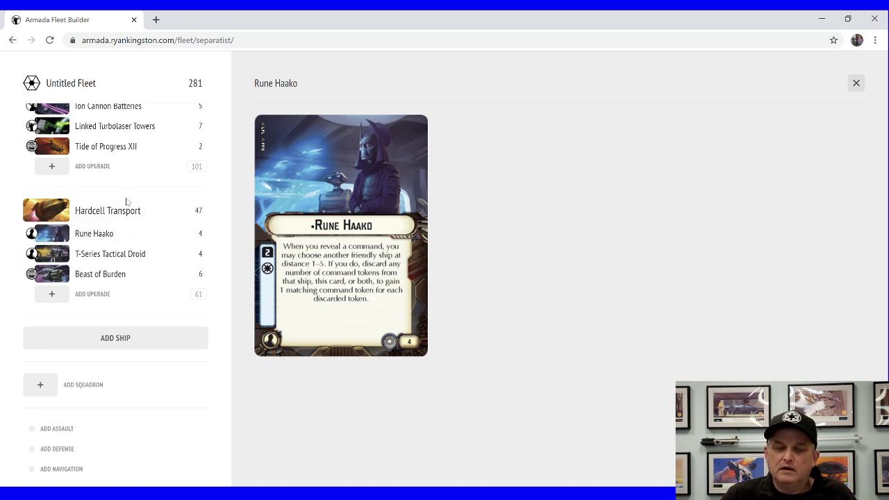
Step: Add the Parts Resupply fleet support to the Hardcell Transport and check the alternative cards for its title and fleet support
mouse_move(54, 298)
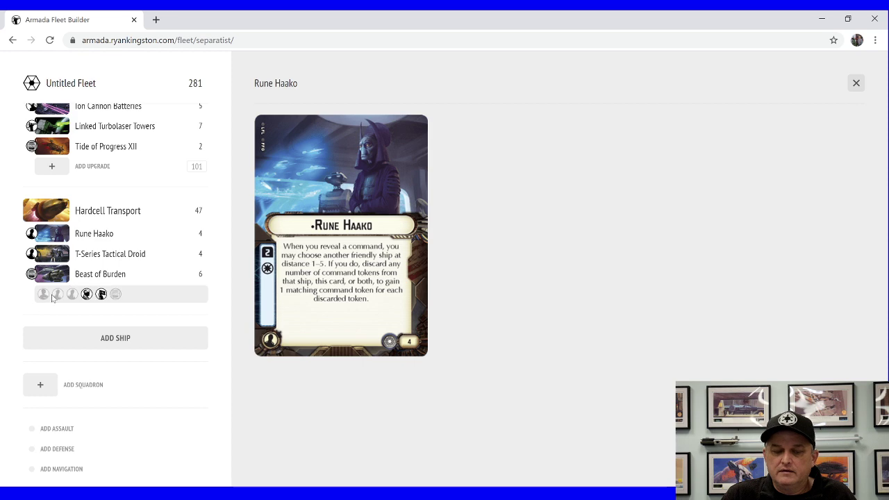
click(101, 294)
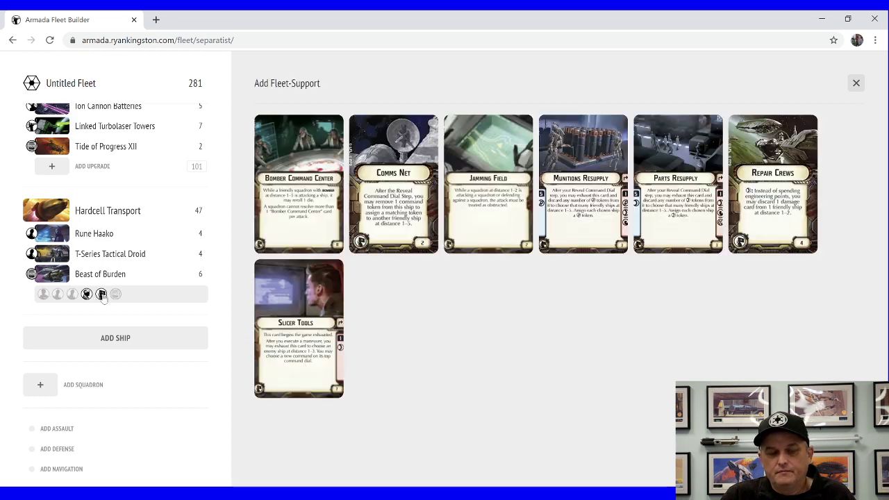
click(685, 210)
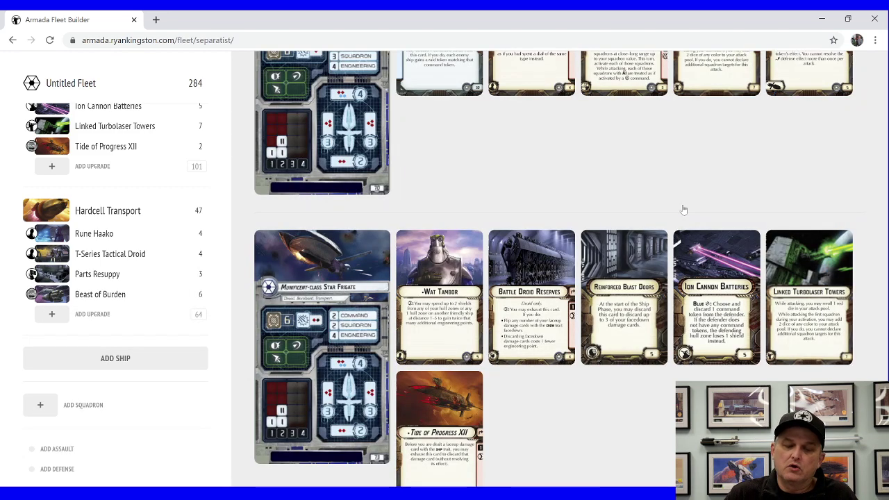
mouse_move(111, 310)
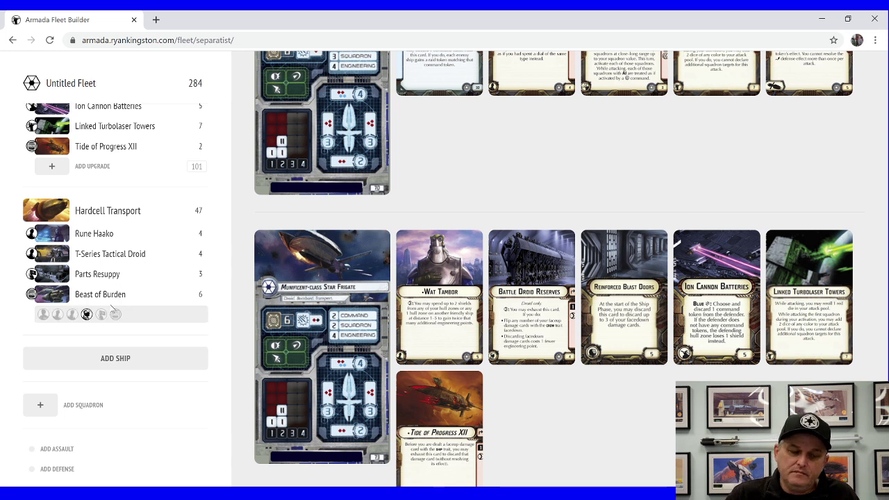
click(53, 298)
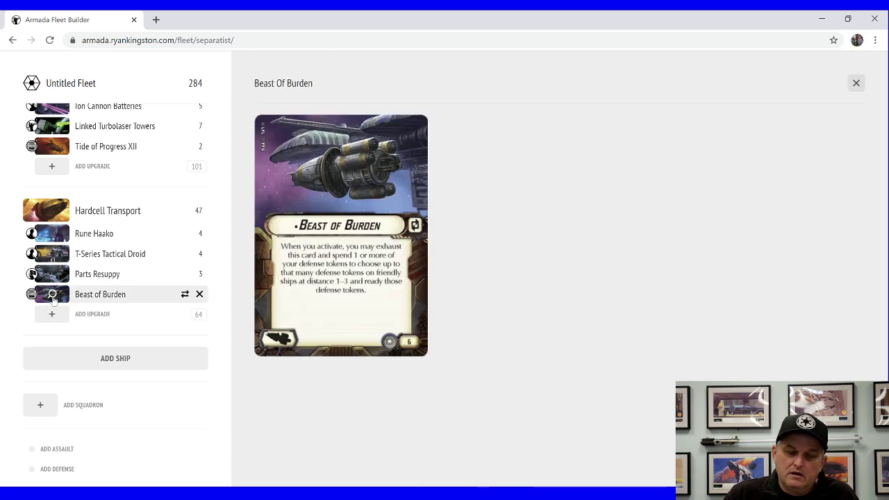
click(185, 294)
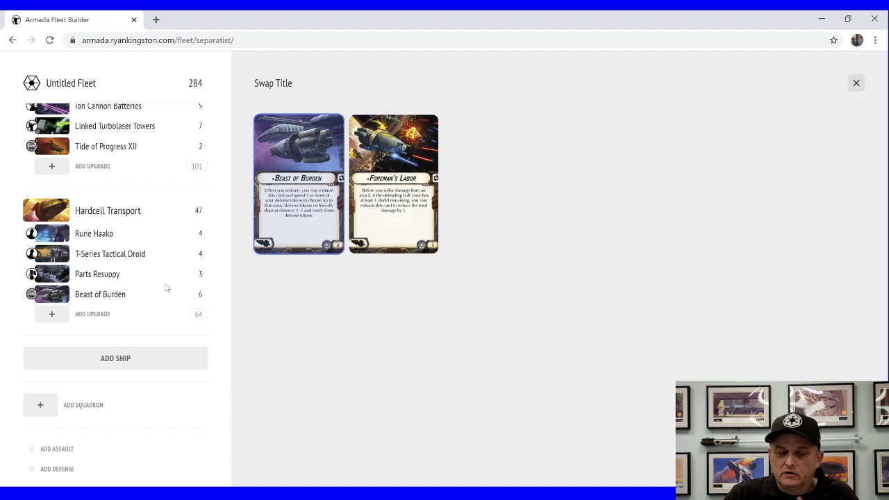
click(185, 275)
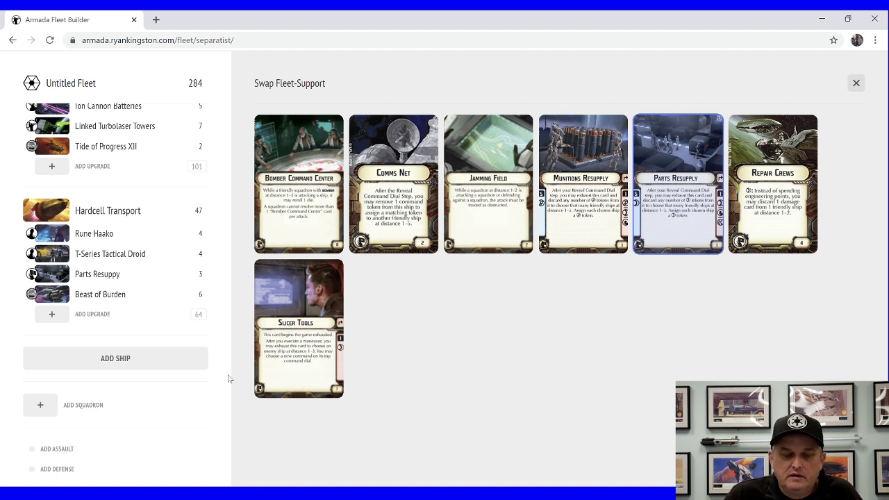
Step: Add the Projection Experts support team to the Hardcell Transport
mouse_move(68, 320)
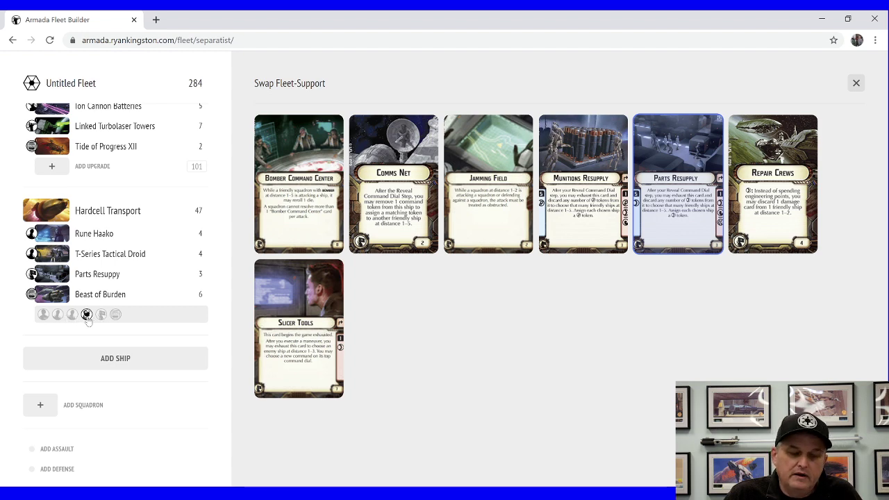
click(86, 316)
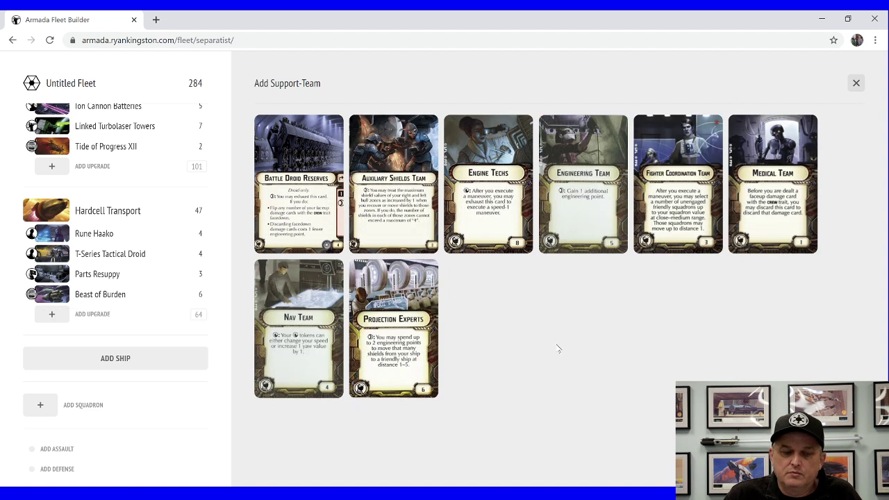
click(415, 302)
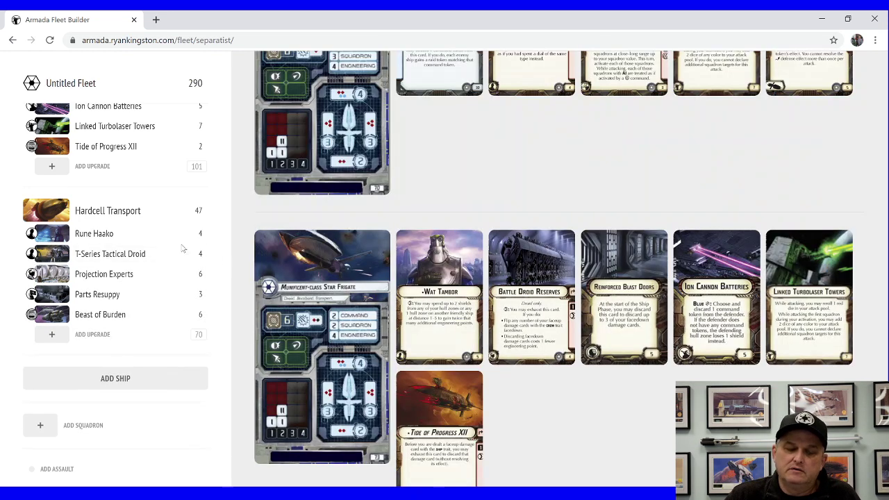
Step: Examine the enlarged Wat Tambor and Hardcell Transport cards and review the upgrades listed for all three ships
scroll(168, 304, up, 2)
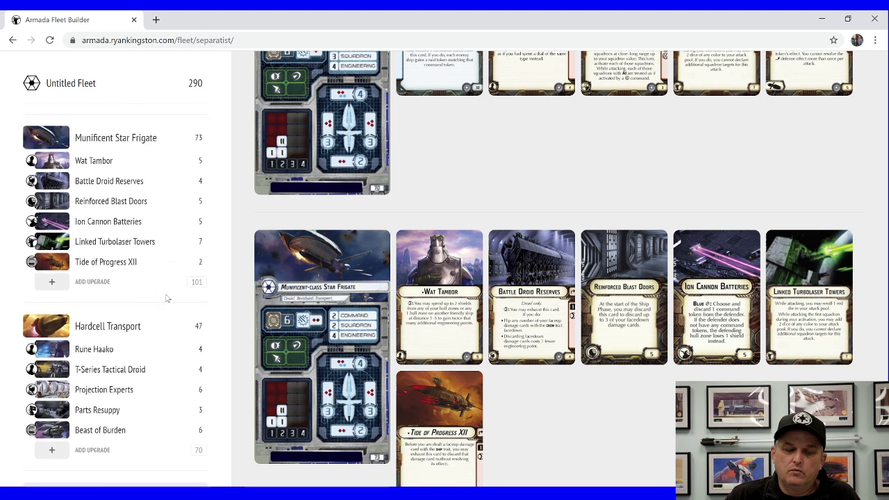
click(61, 160)
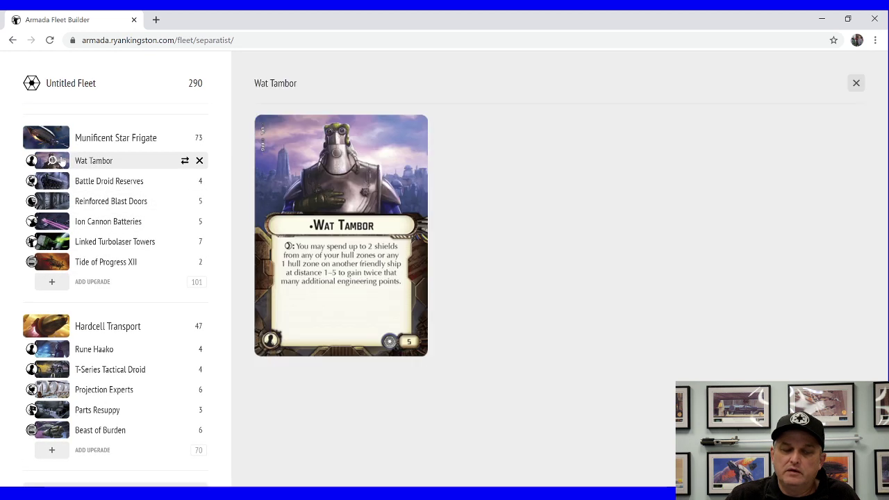
scroll(61, 160, up, 2)
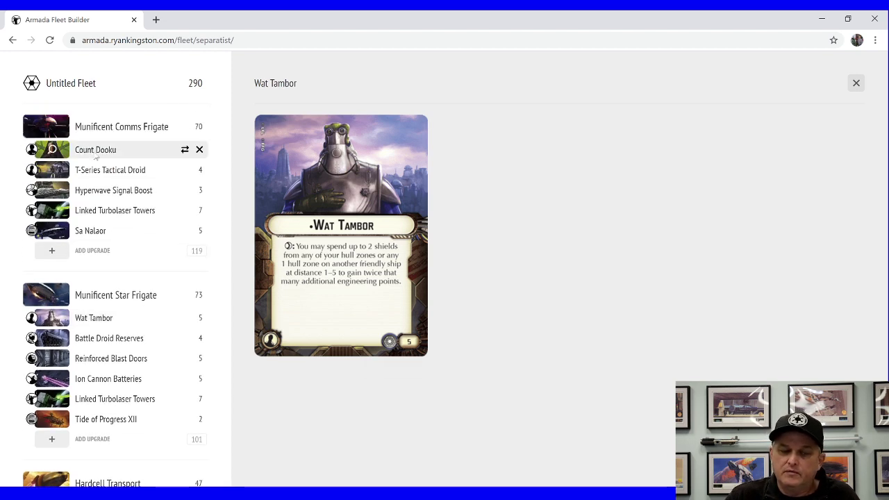
scroll(96, 158, down, 3)
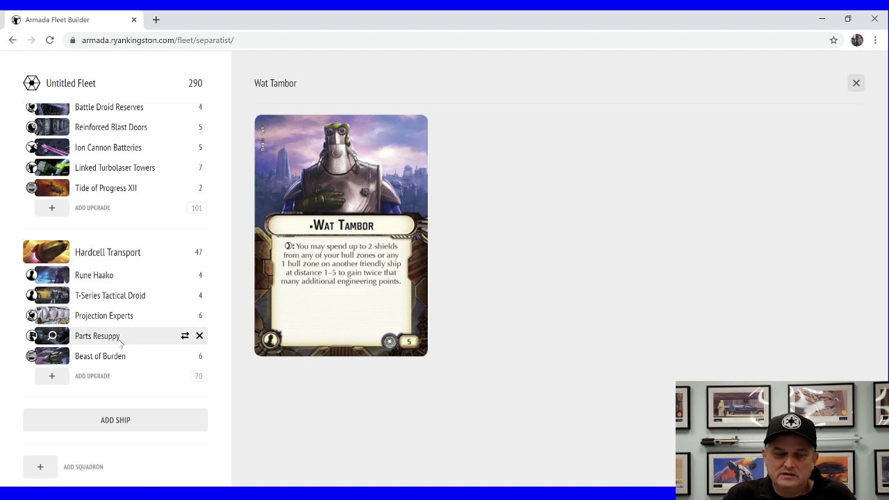
click(57, 255)
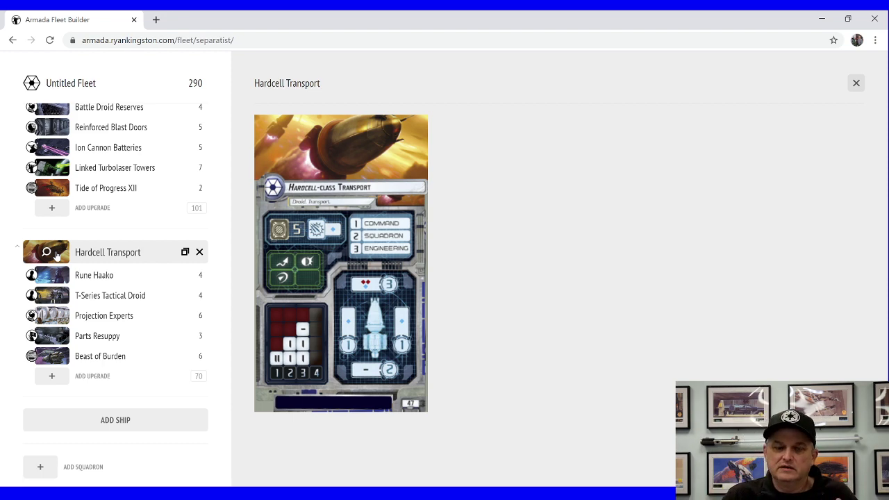
scroll(78, 158, up, 3)
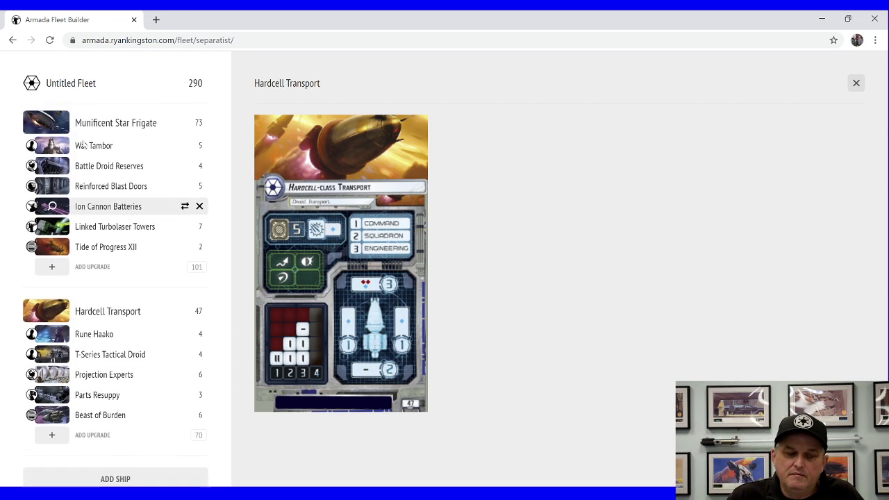
mouse_move(65, 182)
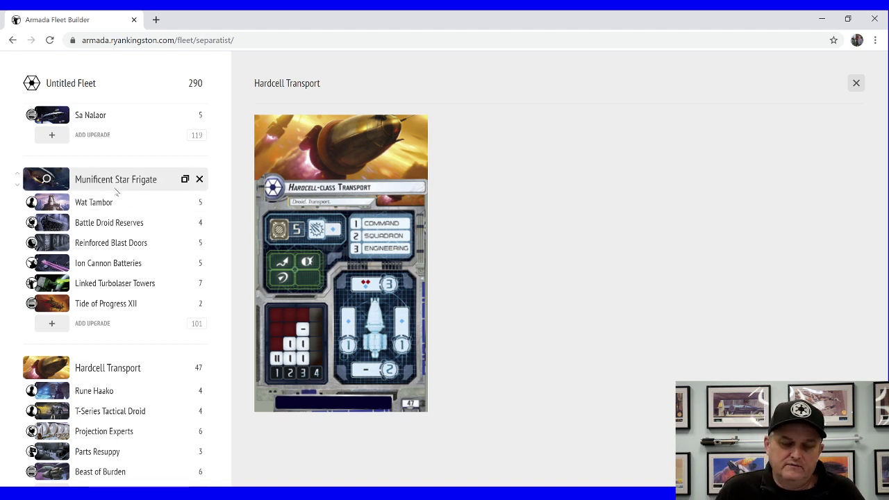
scroll(188, 258, down, 2)
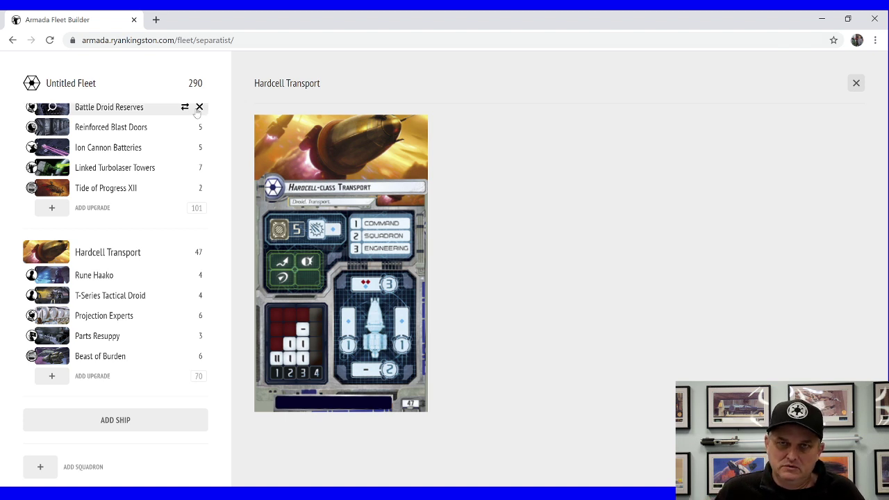
Step: Add the General Grievous Belbullab-22 squadron to the fleet and view its card enlarged
scroll(185, 163, down, 2)
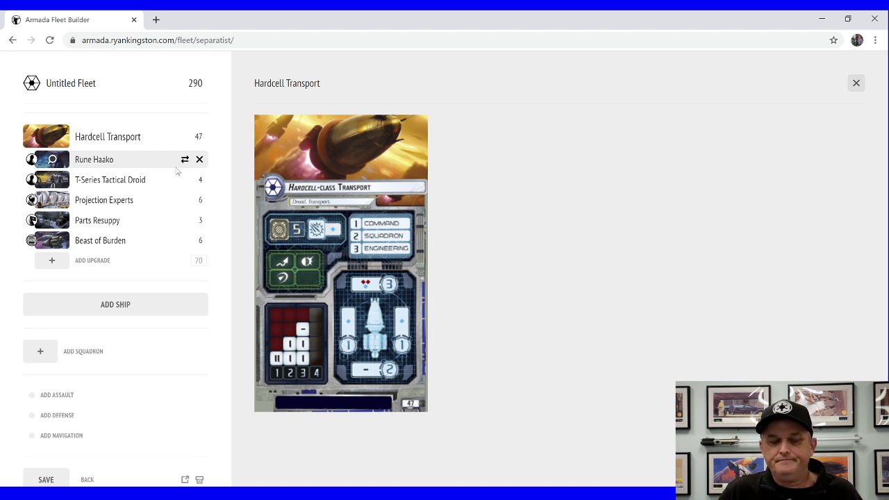
scroll(170, 232, down, 1)
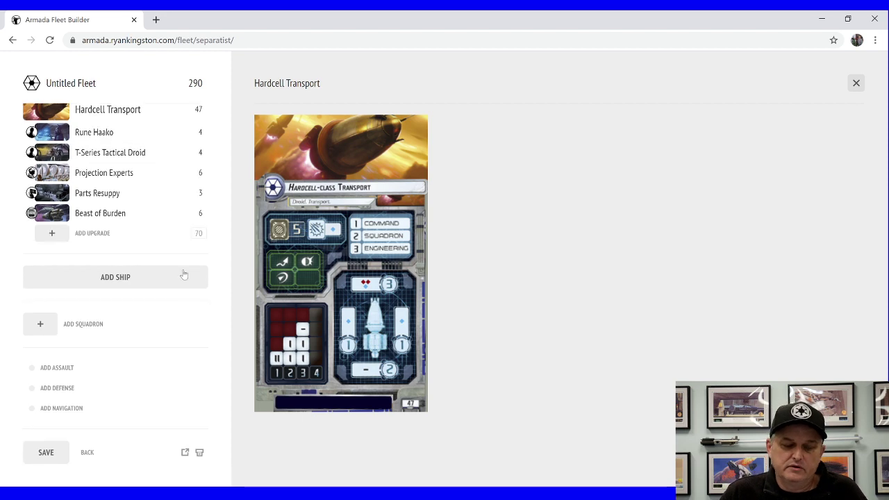
click(87, 324)
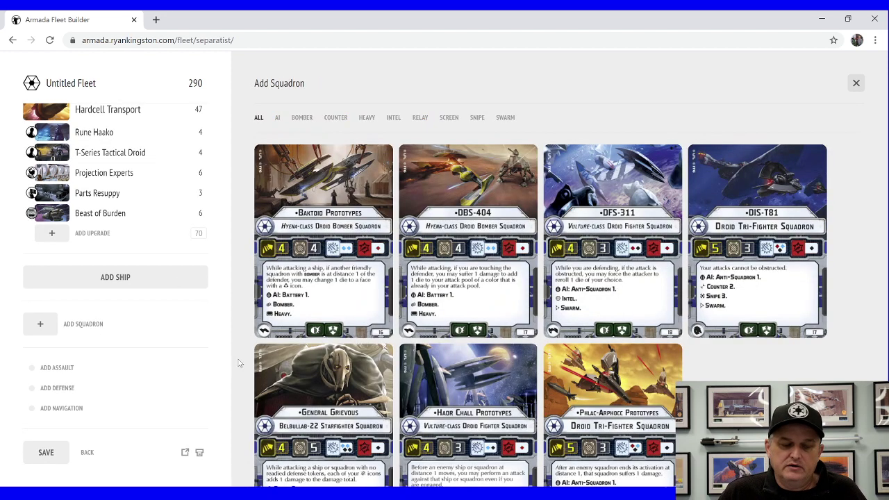
click(281, 389)
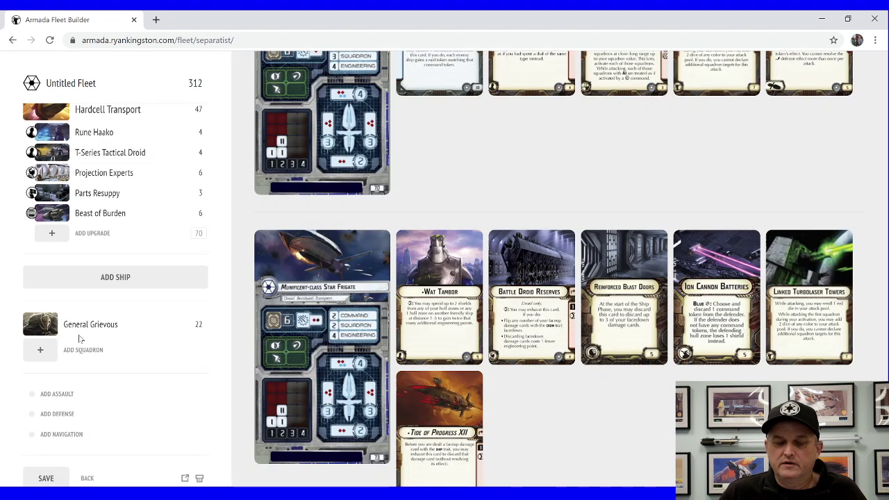
click(42, 324)
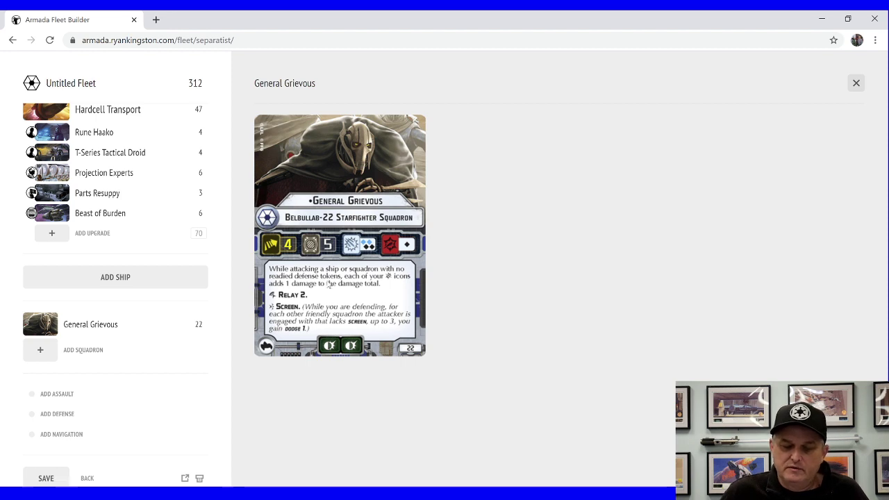
Step: Add the DIS-T81 Droid Tri-Fighter squadron to the fleet and view its card enlarged
click(41, 351)
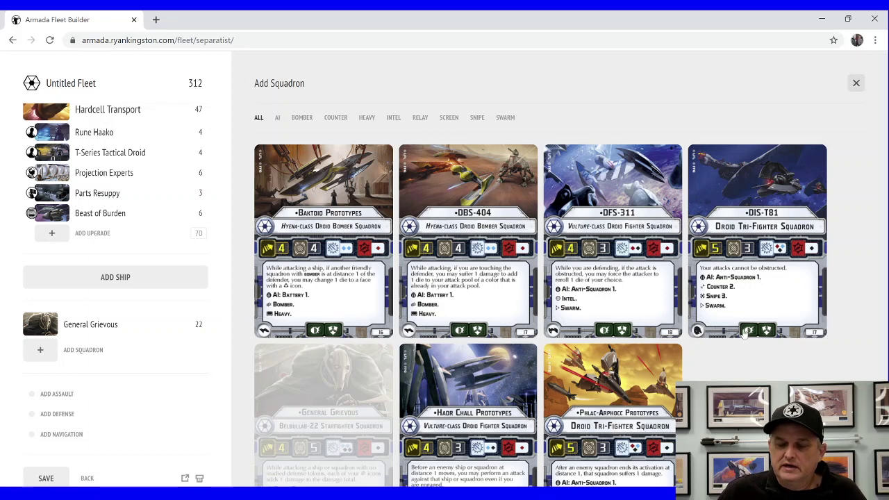
click(770, 285)
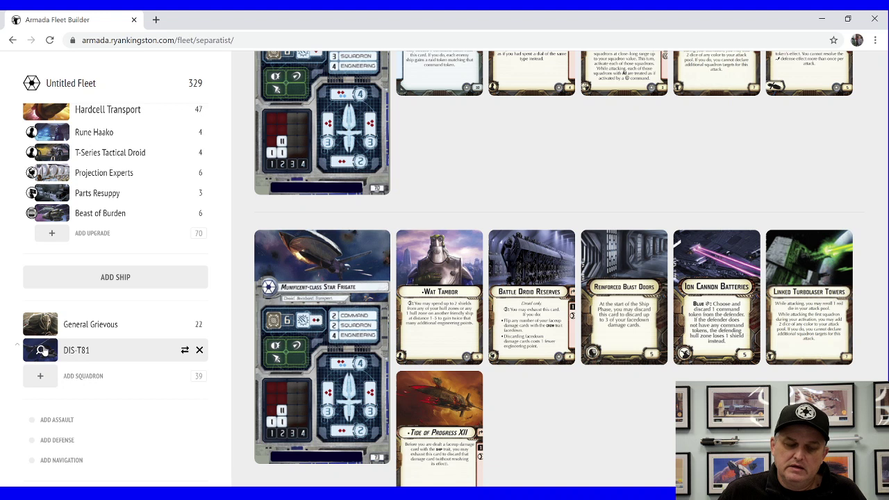
click(42, 350)
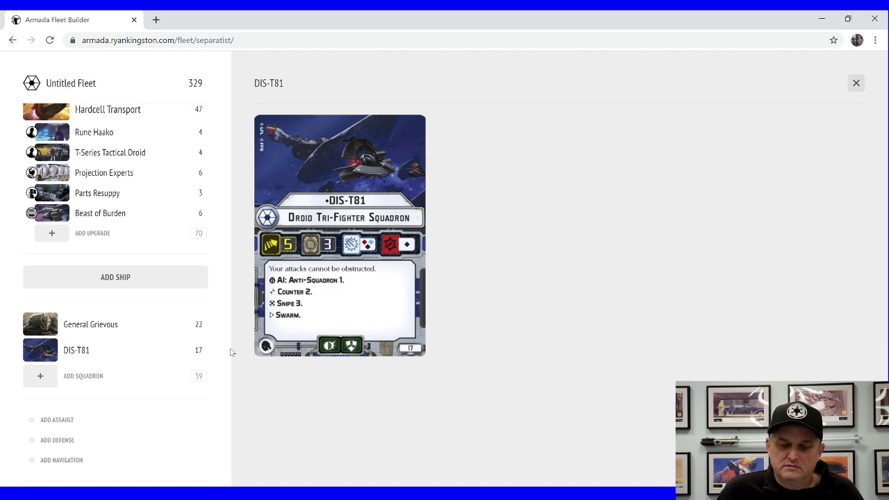
Step: Add the Haor Chall Prototypes Vulture-class squadron to the fleet and view its card enlarged
click(41, 378)
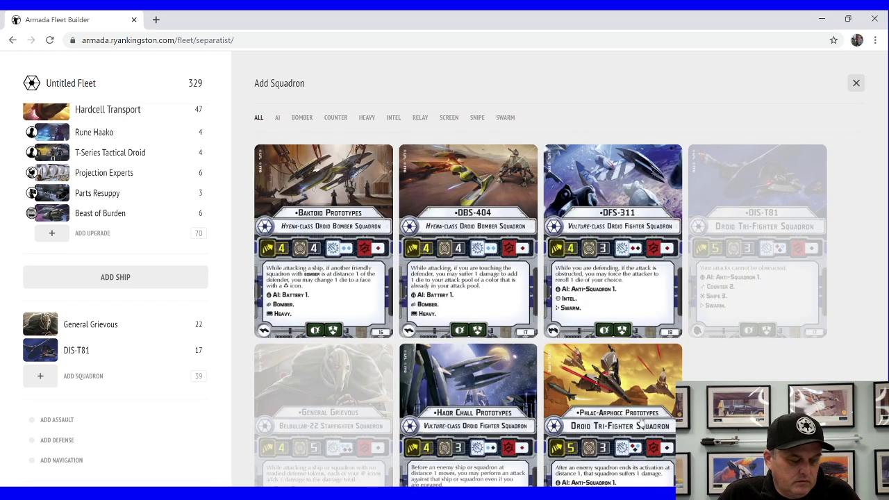
scroll(653, 399, down, 2)
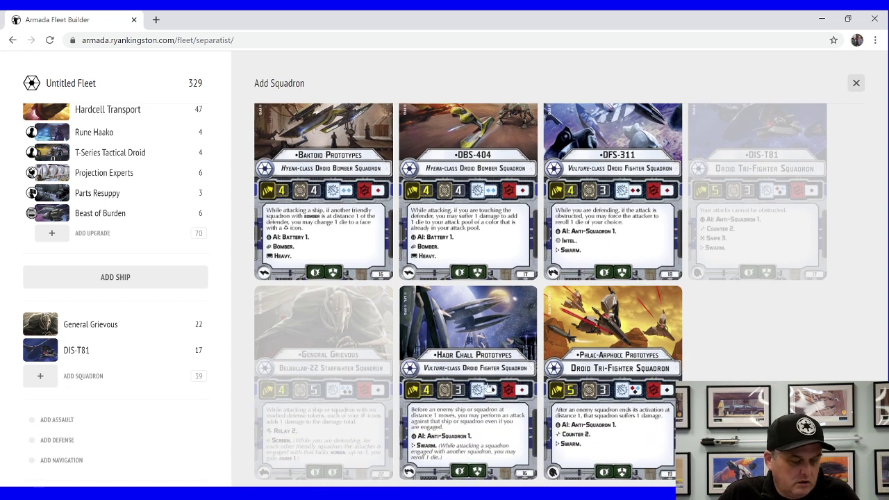
click(484, 379)
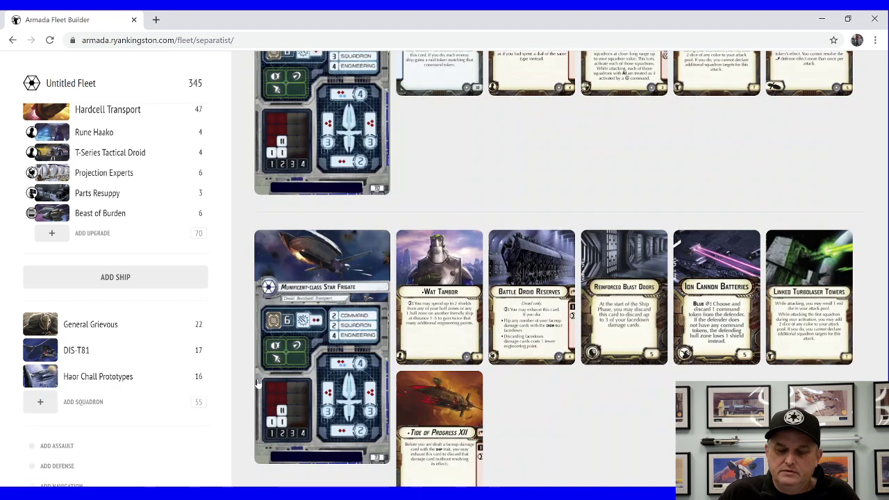
click(50, 381)
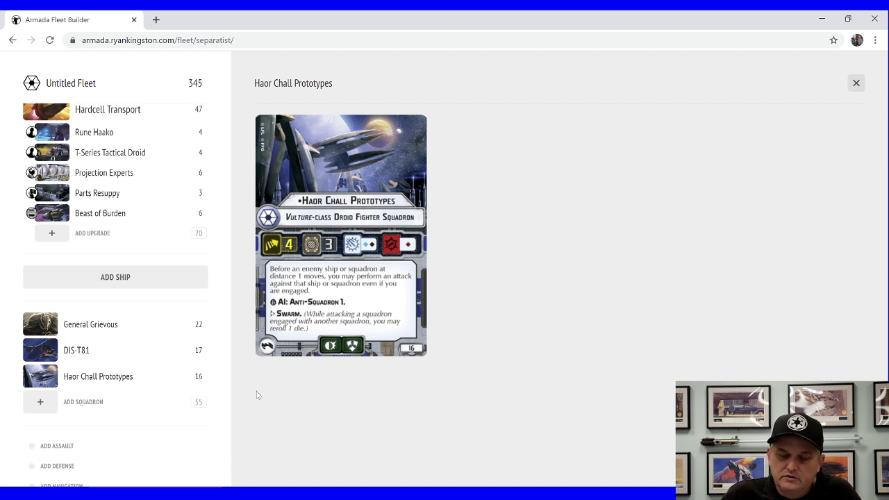
Step: Add the Phlac-Arphocc Prototypes Droid Tri-Fighter squadron to the fleet and view its card enlarged
click(40, 403)
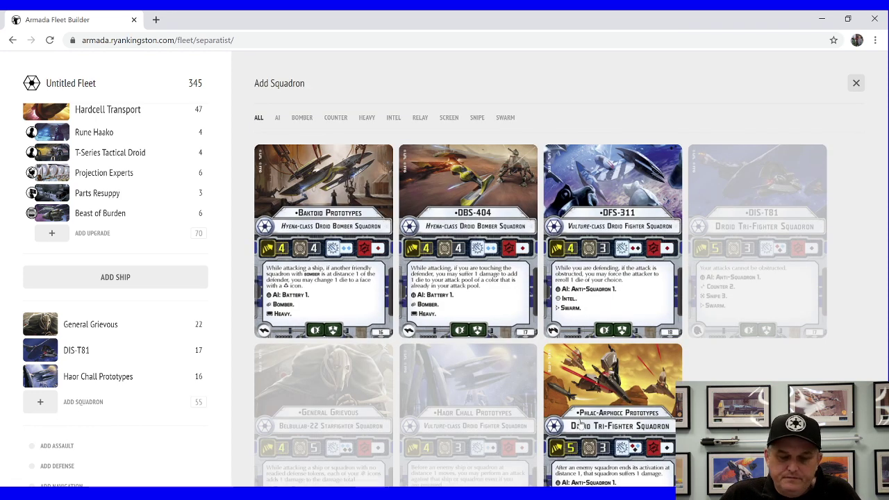
scroll(583, 416, down, 3)
click(601, 373)
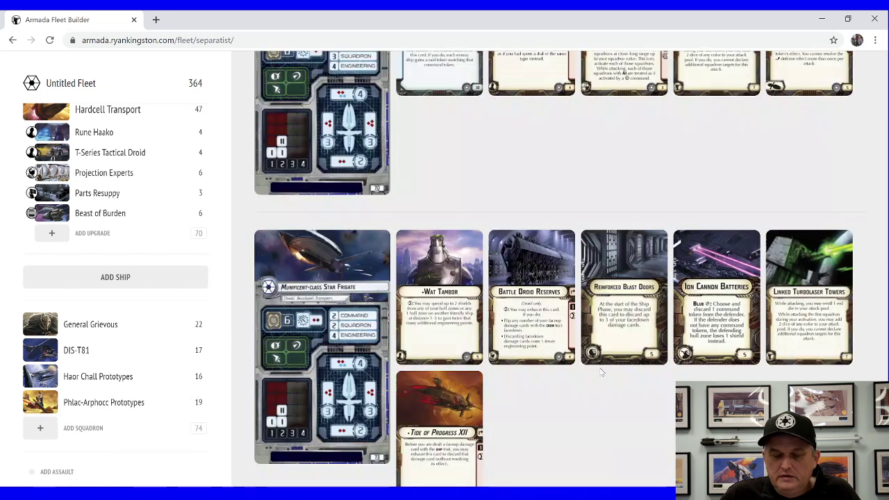
click(41, 404)
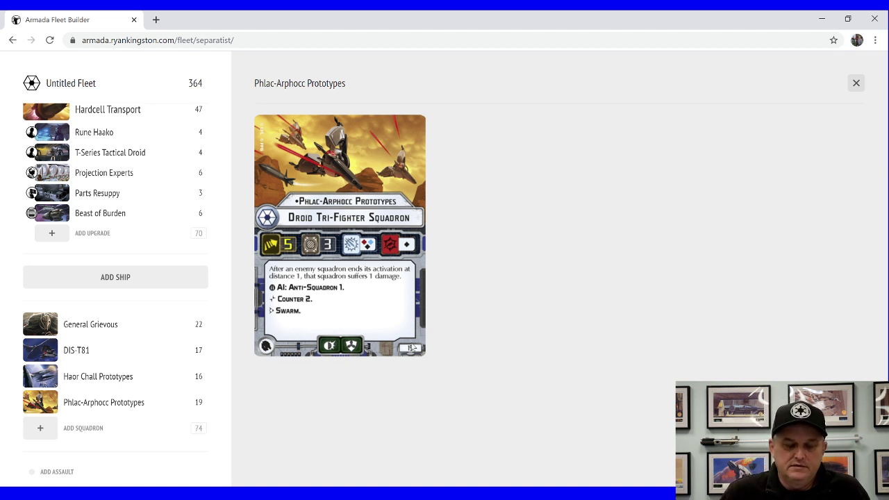
Step: Add four generic Vulture Droid Fighter Squadrons to the fleet and review the cards of all chosen squadrons
click(41, 429)
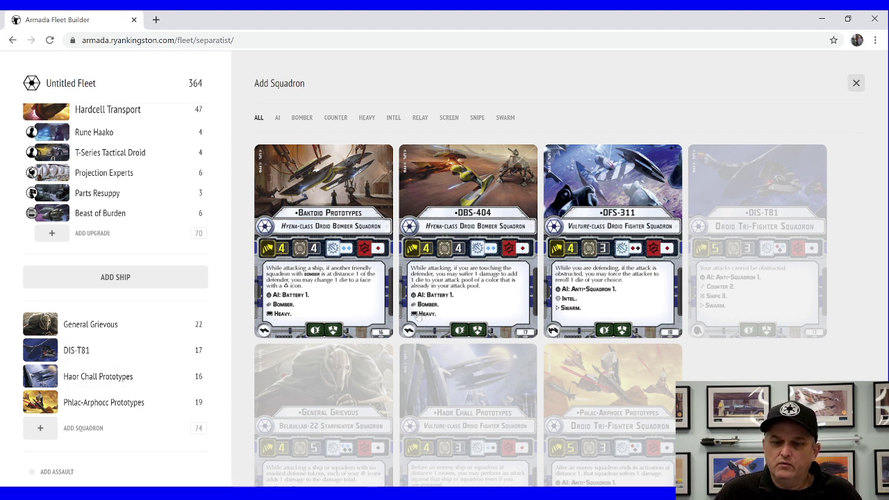
scroll(570, 232, down, 2)
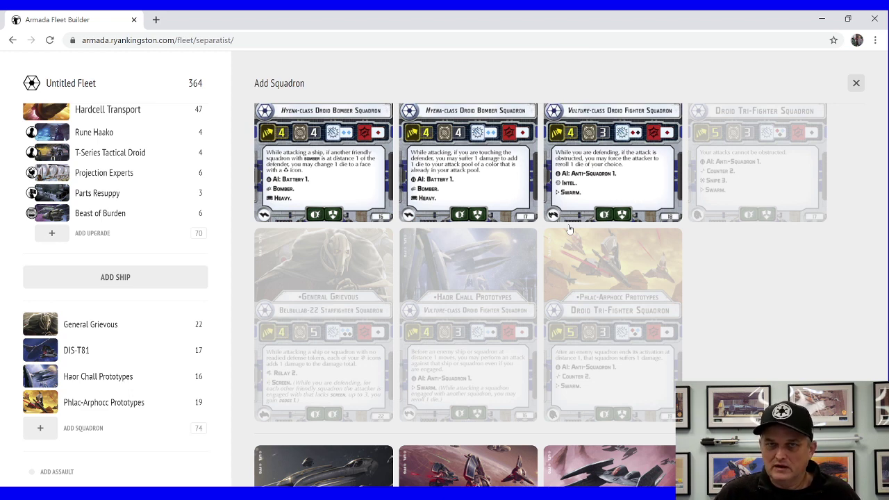
scroll(557, 174, down, 1)
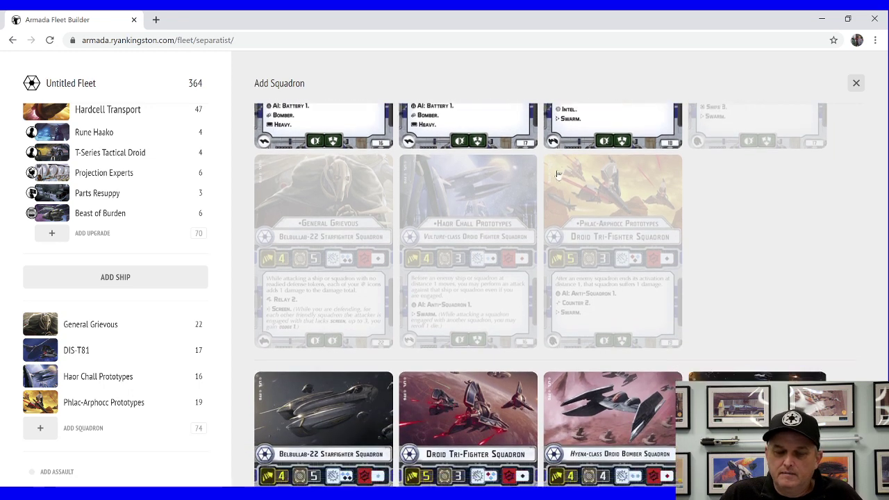
scroll(557, 173, down, 1)
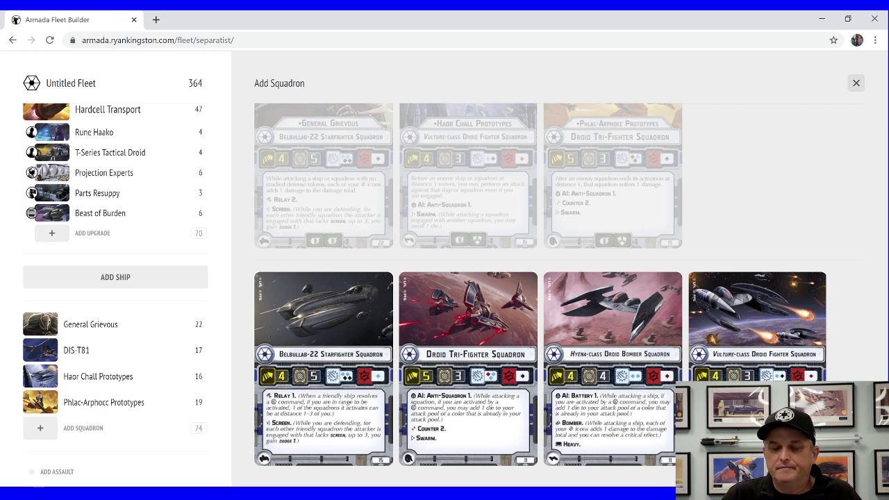
click(782, 365)
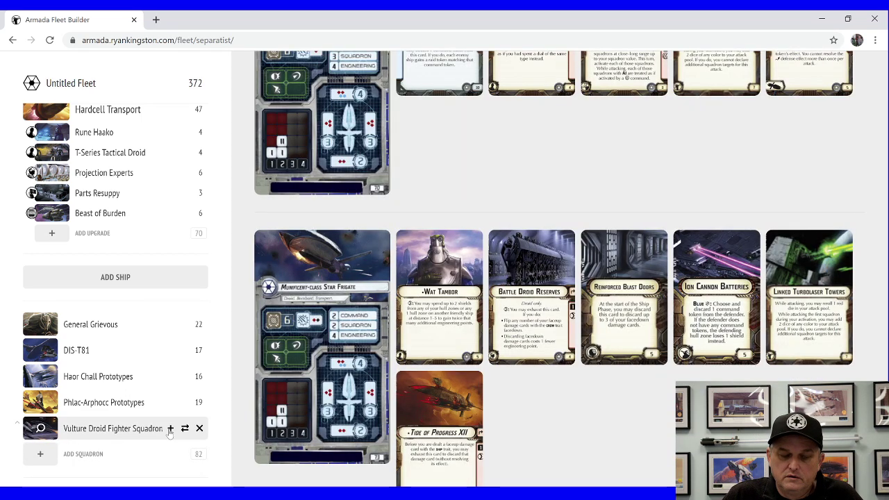
click(170, 429)
click(170, 428)
click(170, 429)
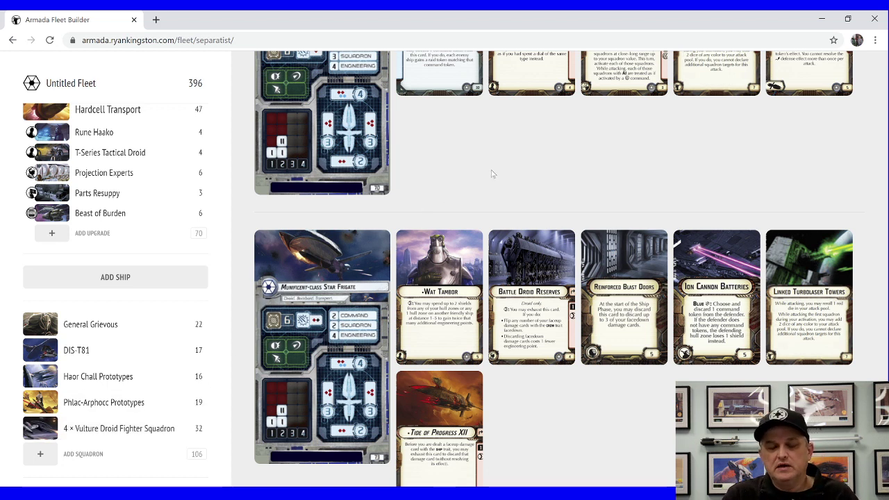
scroll(576, 363, down, 5)
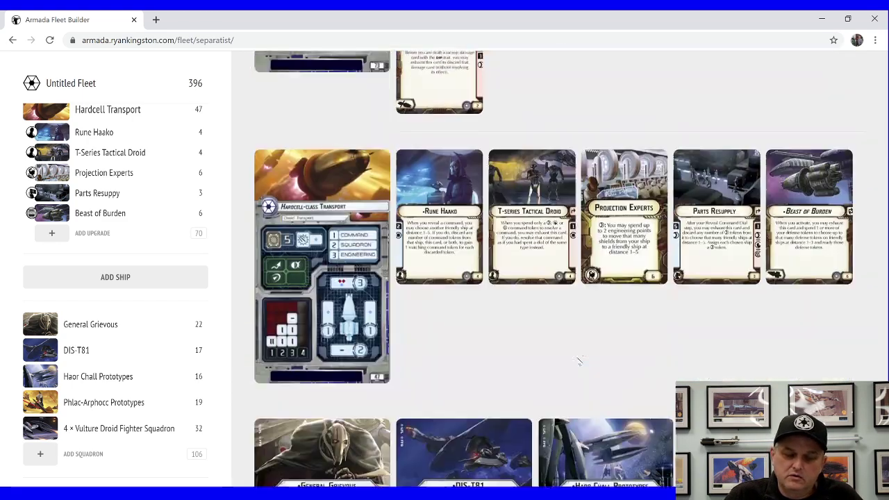
scroll(580, 360, down, 4)
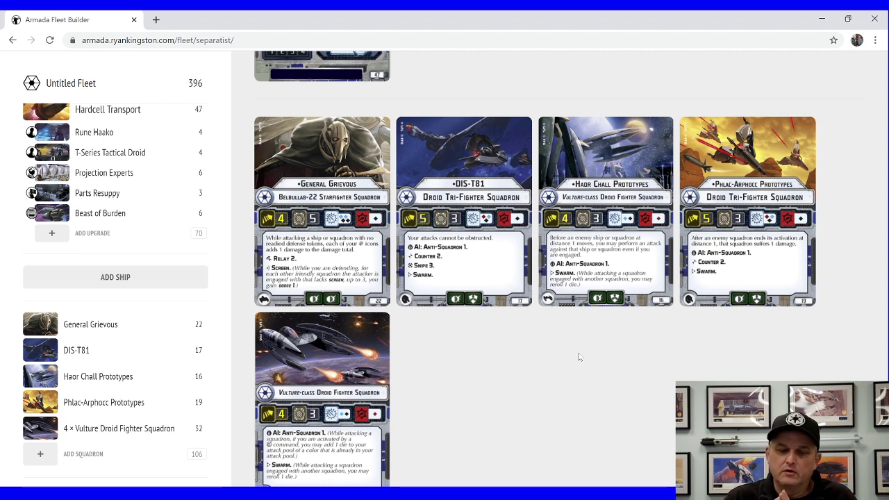
Step: Compare the assault objective cards, choose Surprise Attack as the fleet's assault objective and view its card enlarged
scroll(156, 237, down, 2)
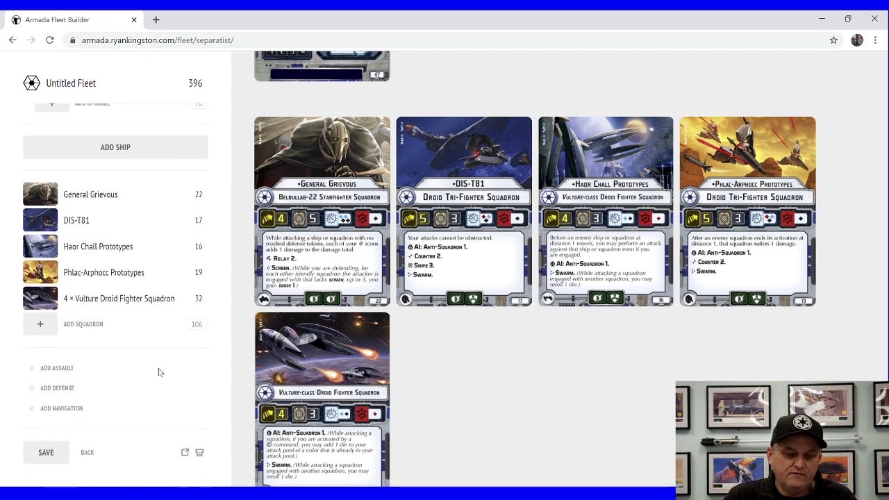
click(35, 373)
scroll(574, 351, down, 4)
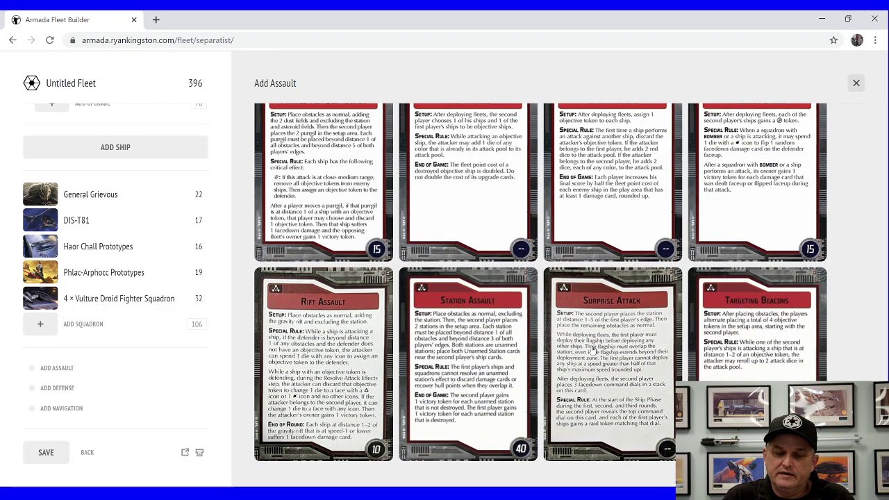
scroll(593, 350, up, 2)
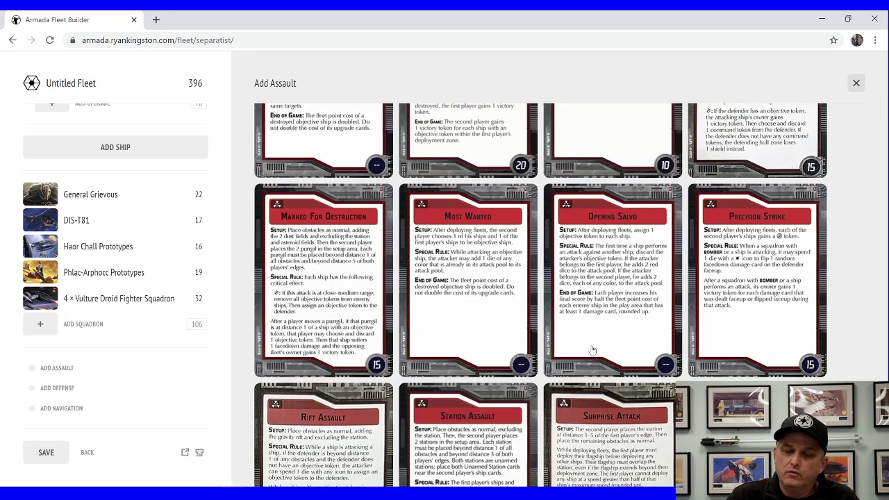
scroll(592, 328, up, 2)
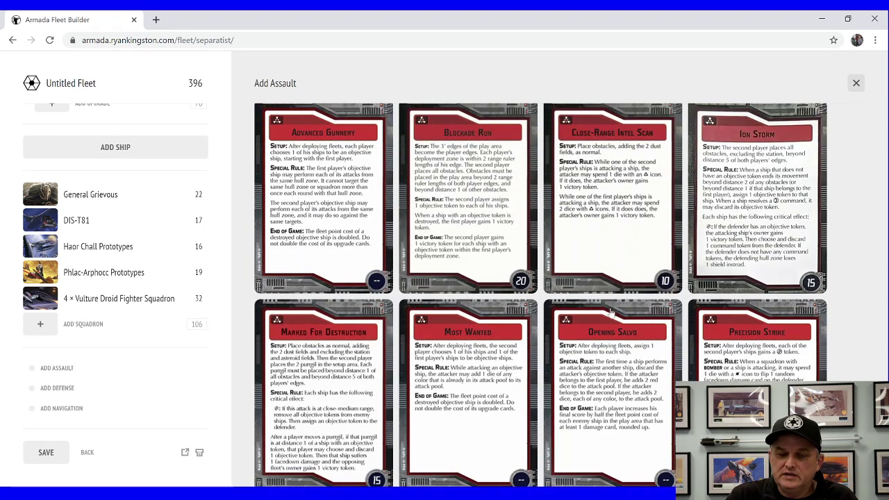
scroll(594, 337, down, 2)
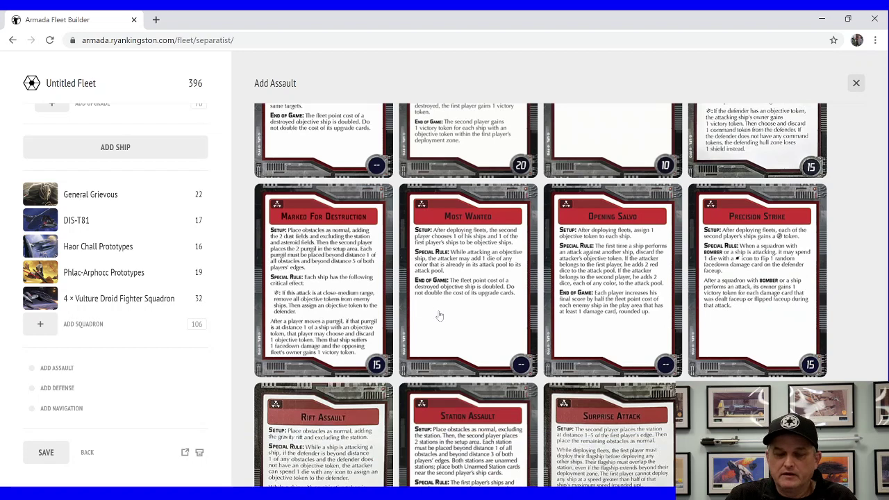
scroll(439, 316, up, 2)
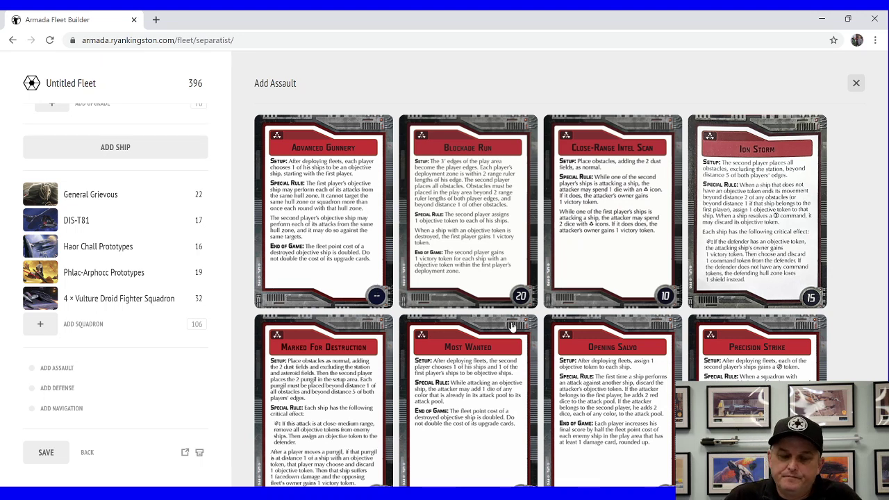
scroll(547, 306, down, 3)
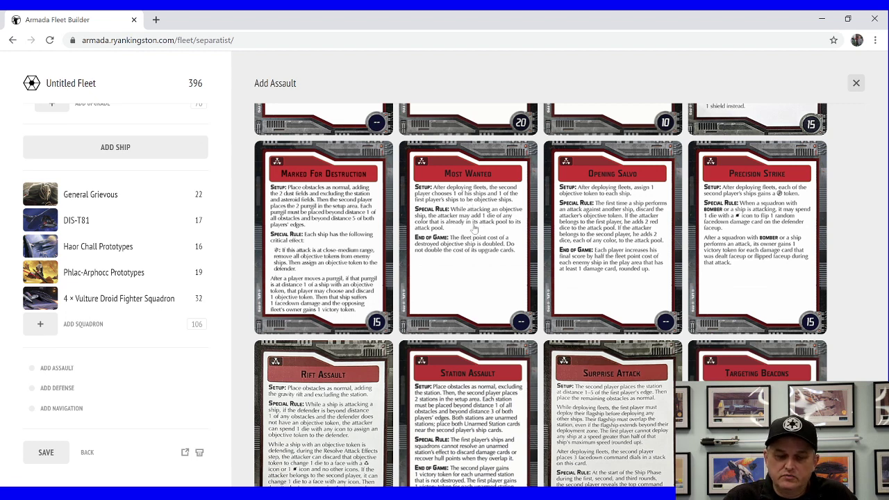
scroll(471, 217, down, 1)
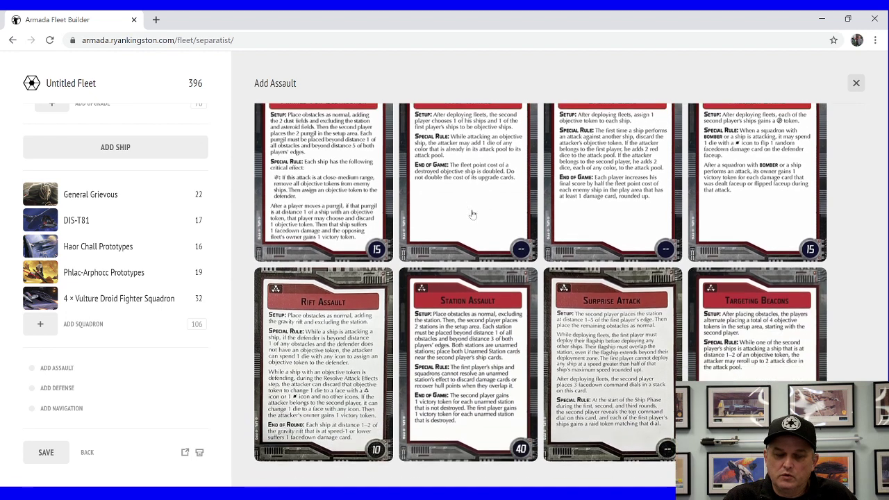
click(623, 343)
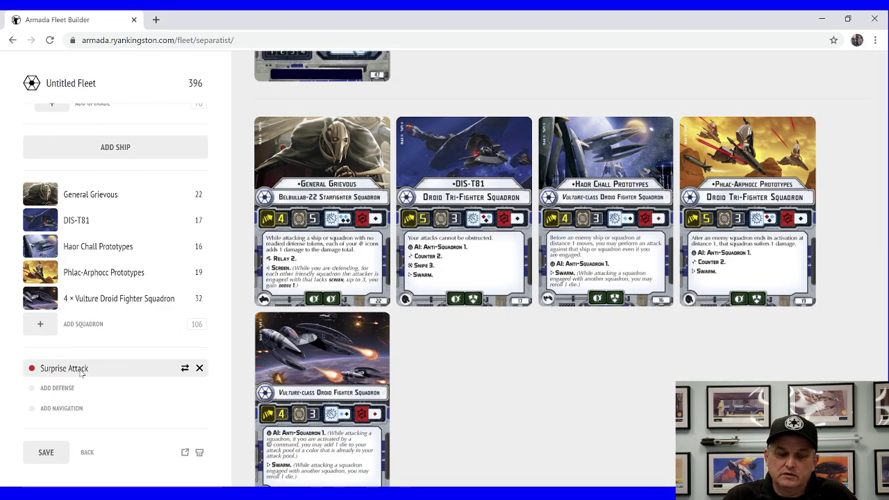
click(31, 375)
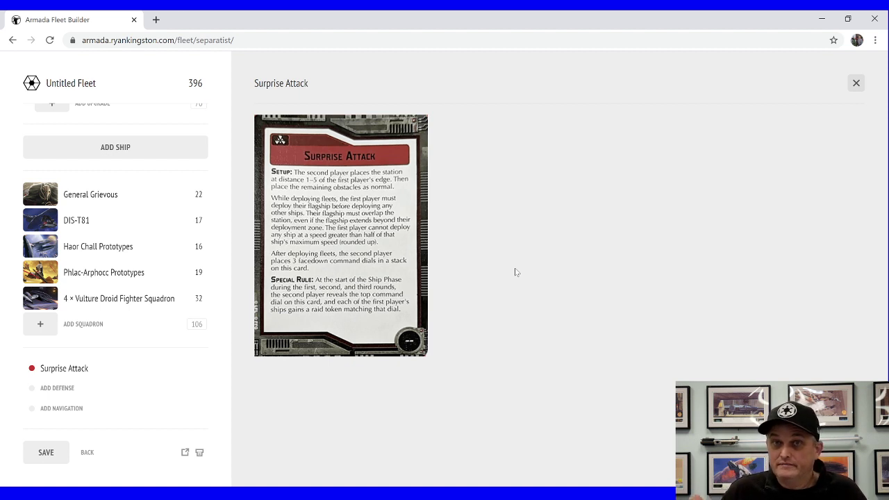
Step: Compare the defense objective cards, choose Asteroid Tactics as the fleet's defense objective and view its card enlarged
click(39, 391)
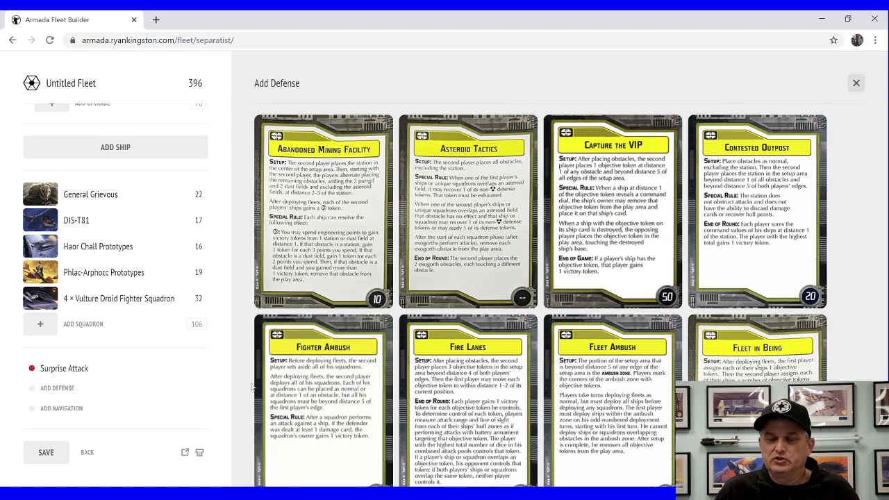
scroll(487, 285, down, 2)
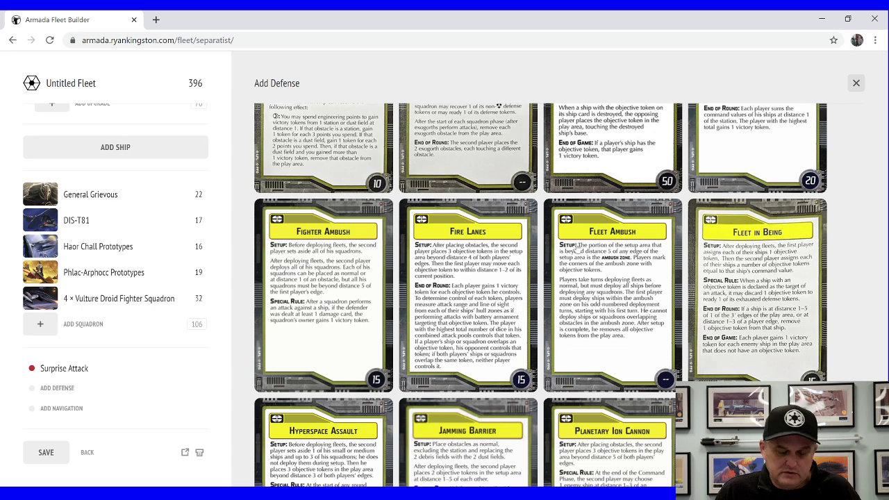
scroll(664, 275, down, 1)
scroll(653, 274, up, 3)
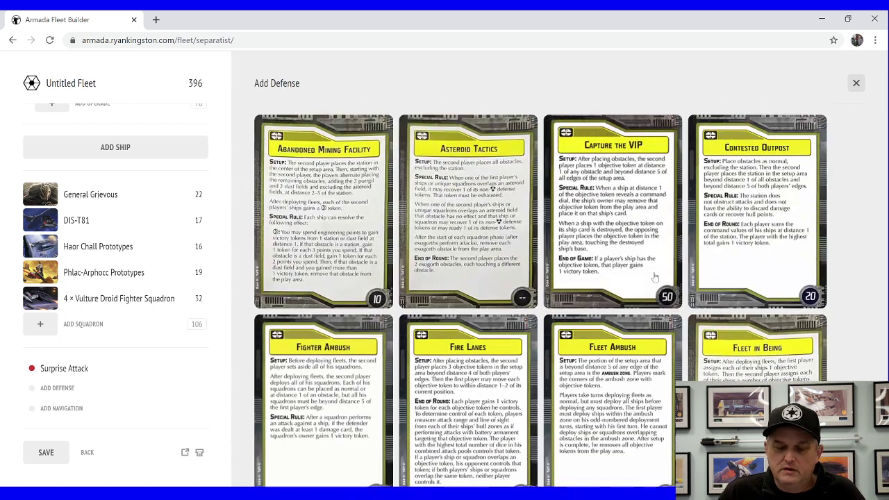
click(506, 157)
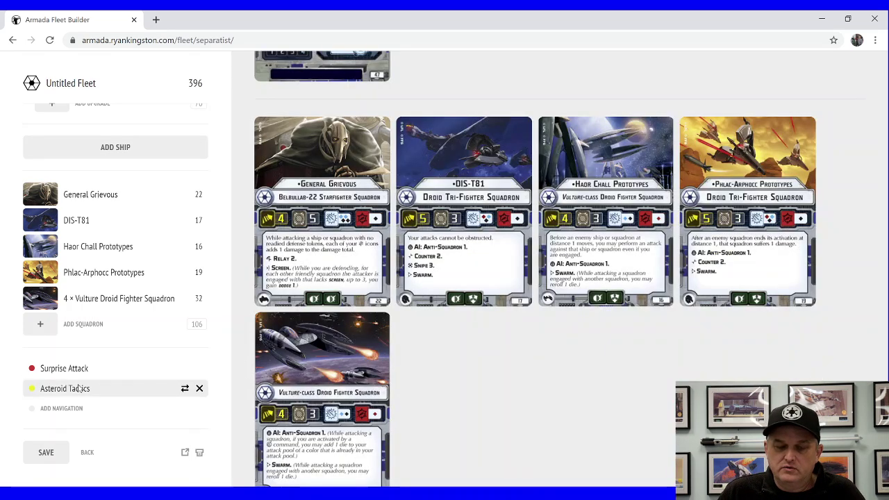
click(38, 393)
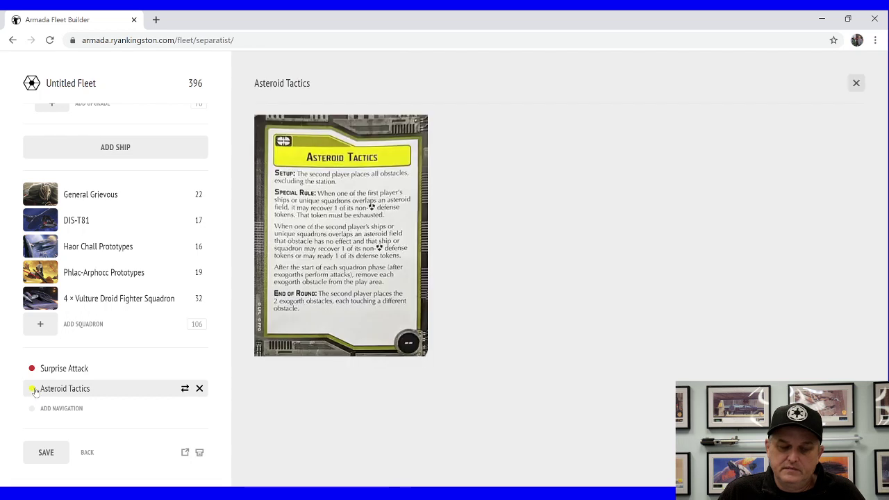
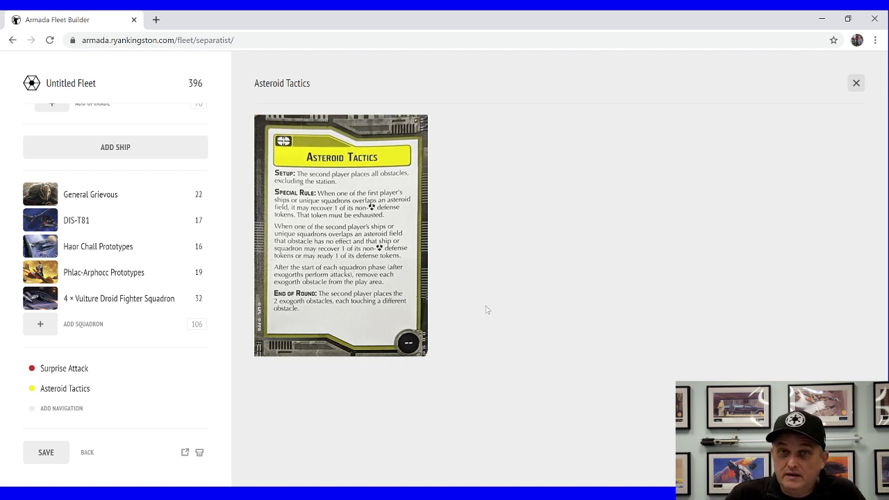
Step: Compare the navigation objective cards, choose Infested Fields as the fleet's navigation objective and view its card enlarged
click(34, 413)
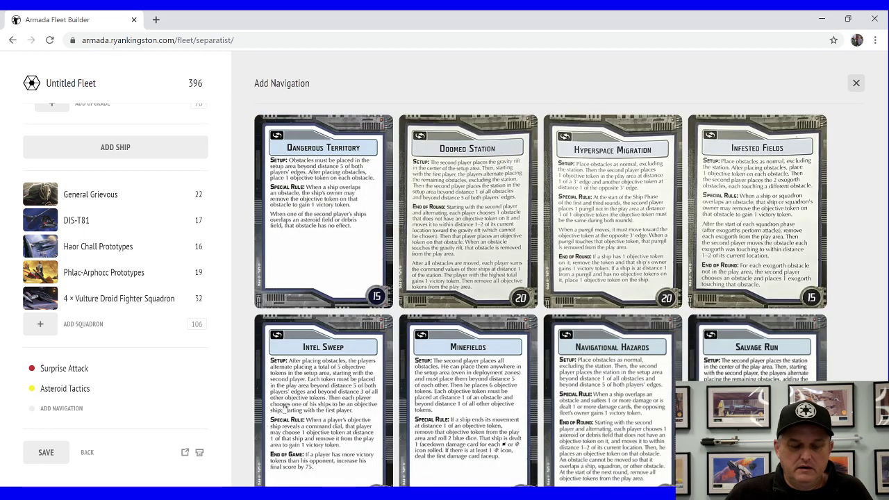
scroll(362, 378, down, 2)
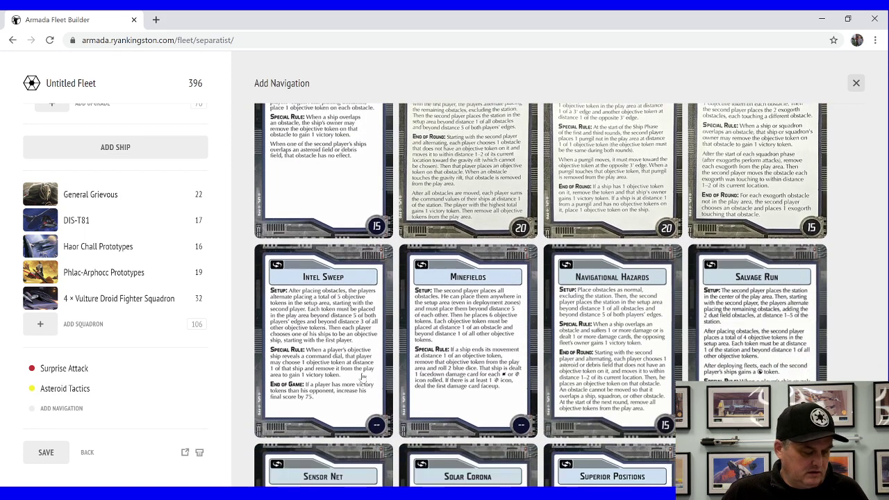
scroll(364, 376, down, 1)
scroll(364, 376, up, 1)
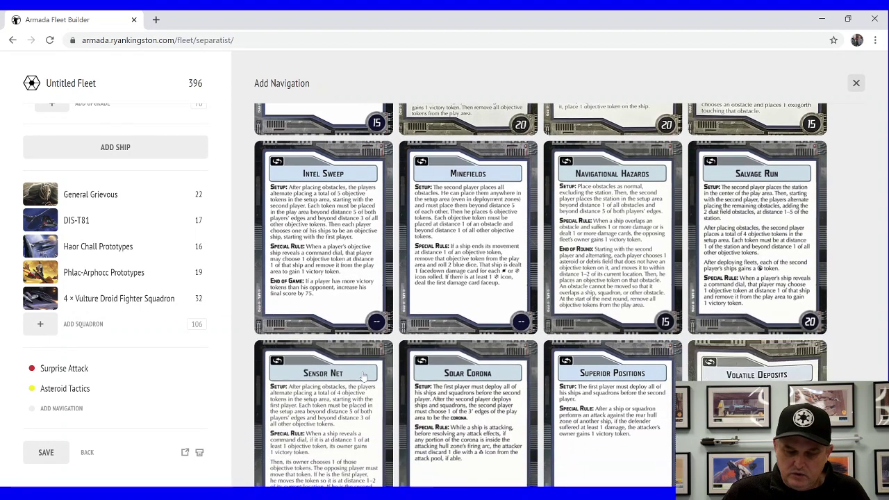
scroll(364, 375, up, 2)
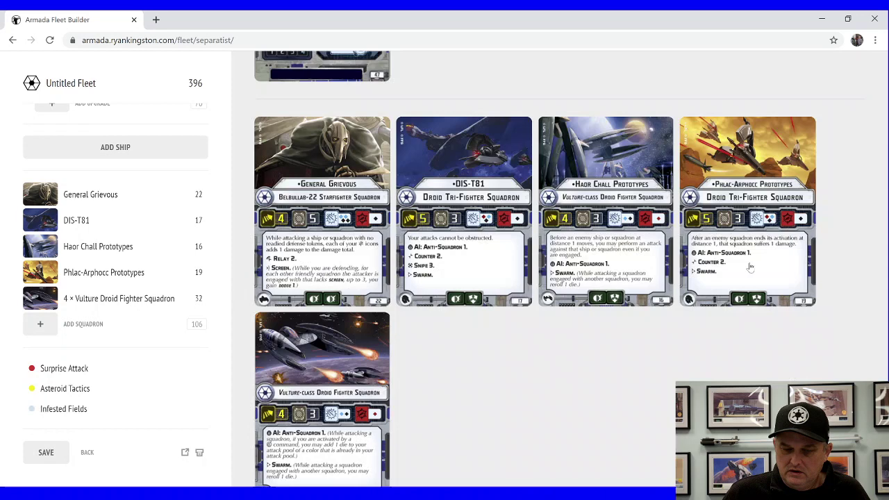
click(759, 260)
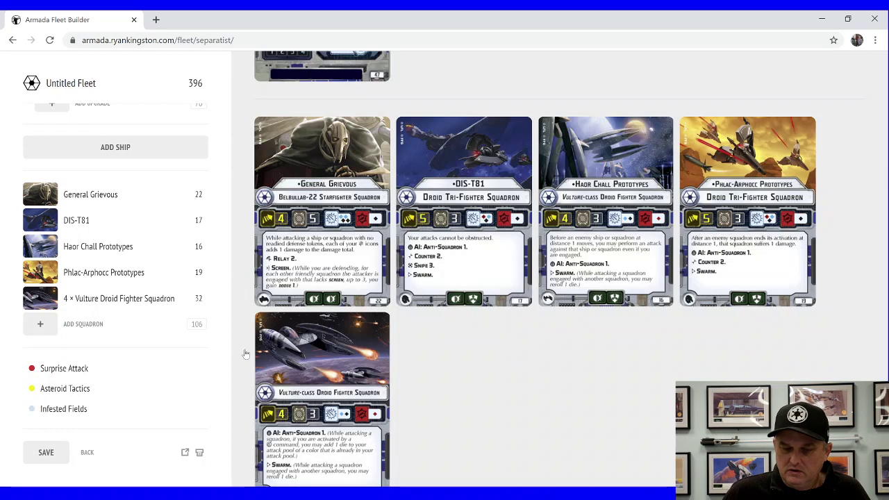
click(61, 410)
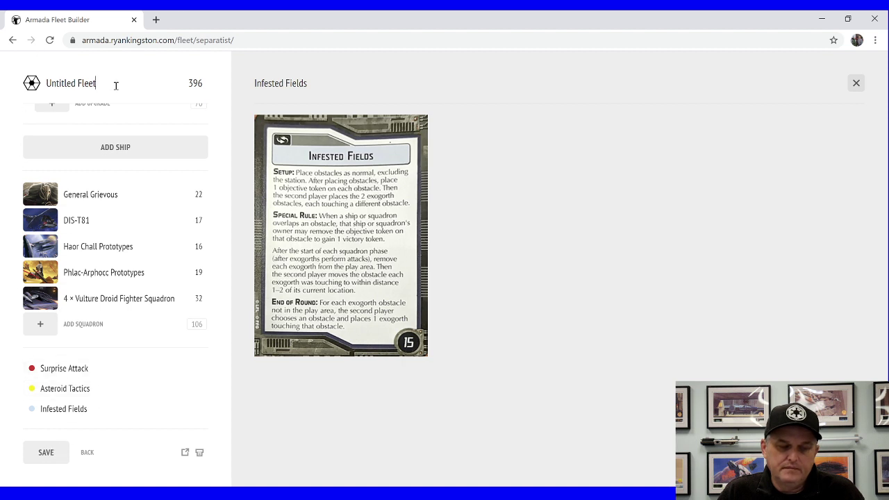
Step: Rename the untitled fleet as Sep 1 and save it
drag(111, 83, 46, 87)
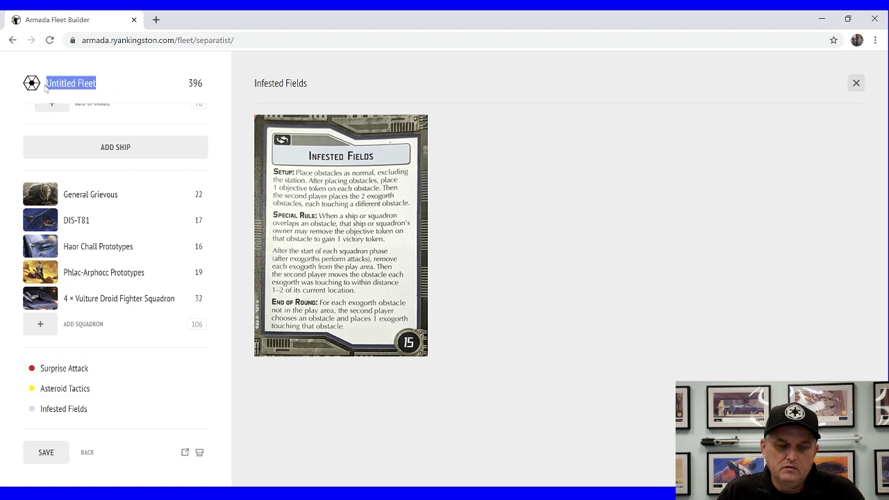
text(Sep)
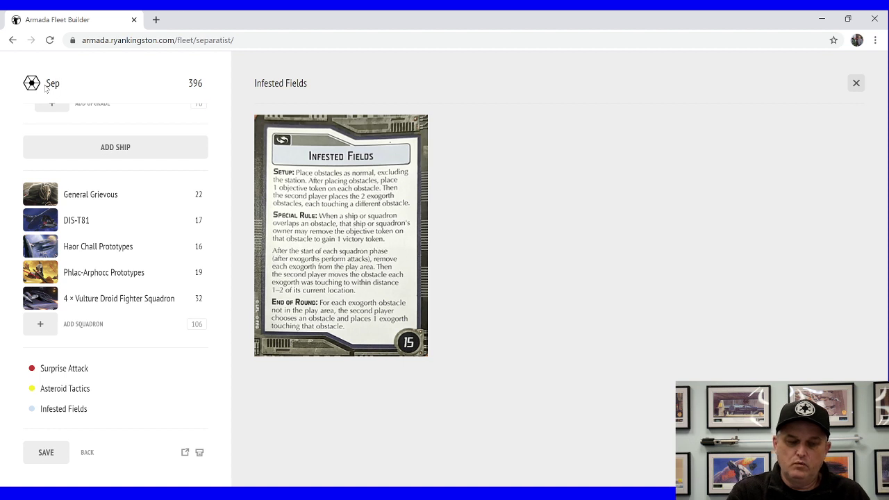
text( 1)
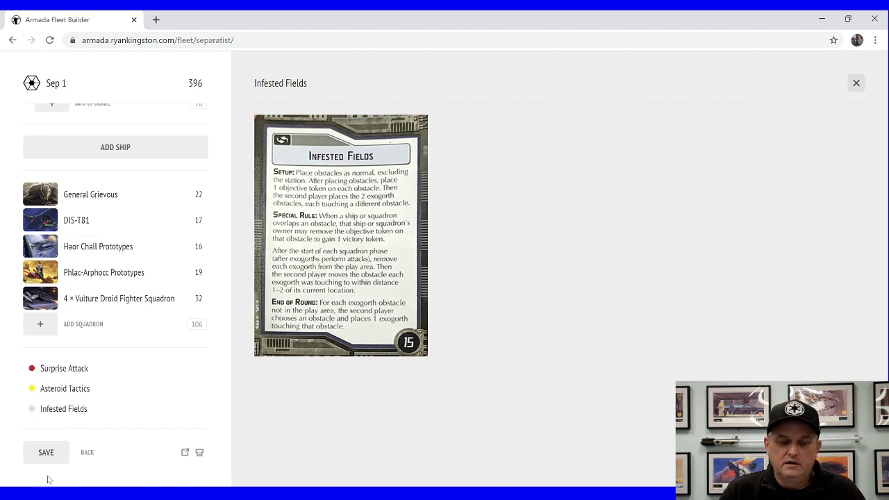
click(49, 455)
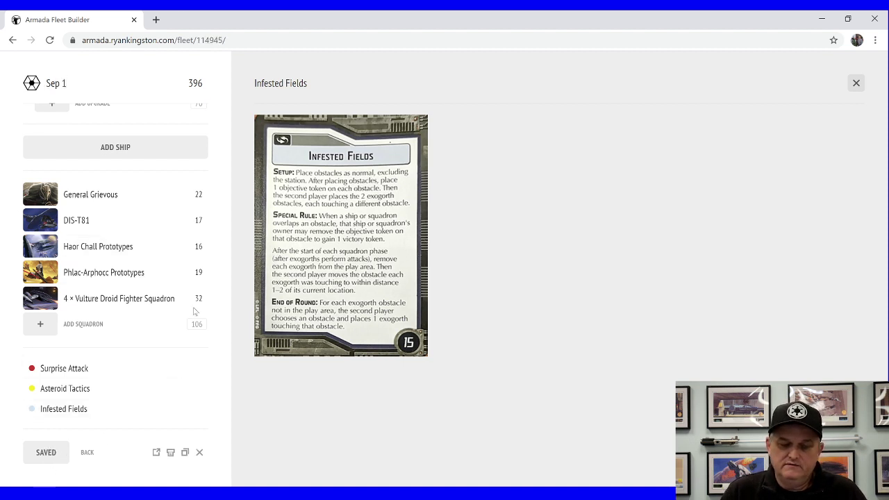
scroll(195, 317, up, 2)
scroll(208, 444, down, 2)
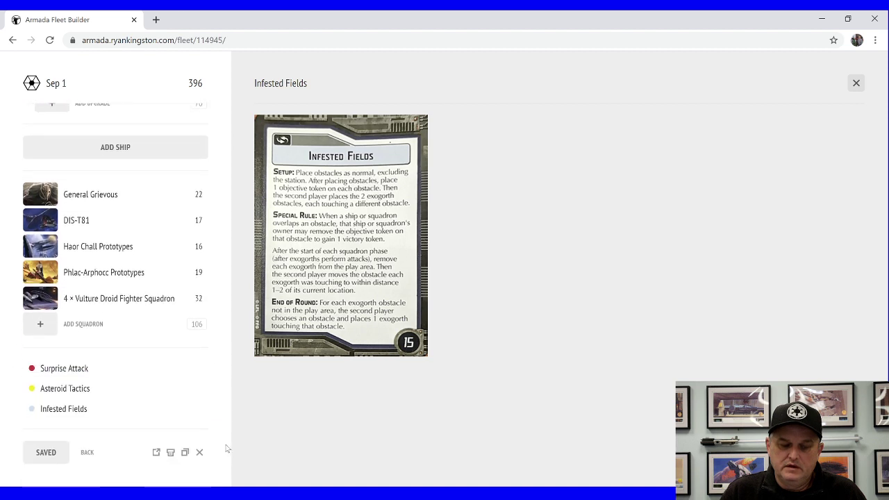
Step: Open the saved fleet's plain-text export, review the full list from name to total points, and return to the fleet editor
click(157, 453)
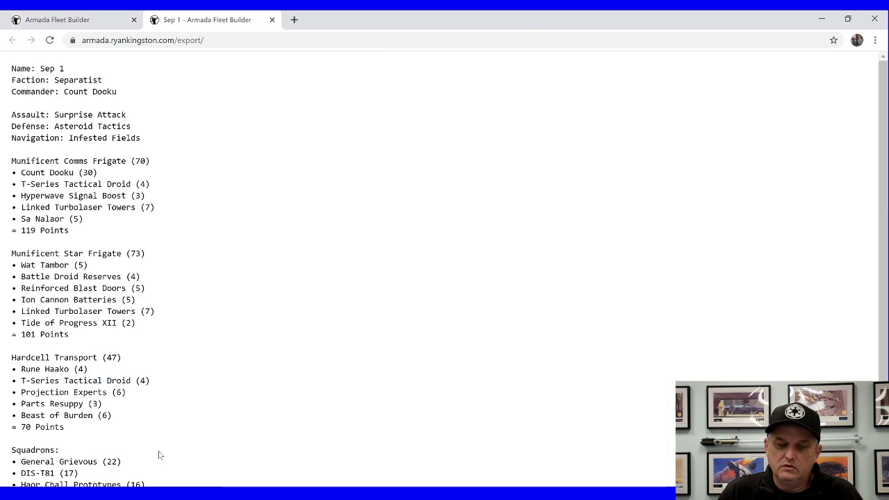
scroll(215, 215, down, 1)
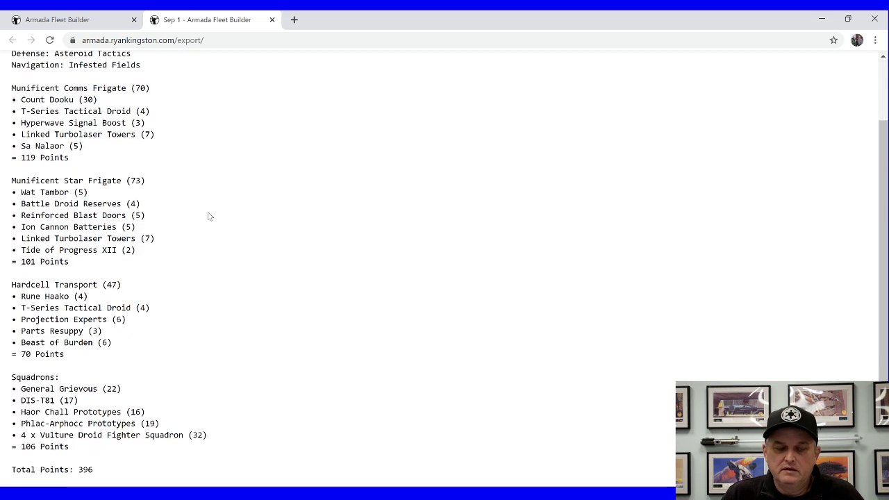
scroll(210, 216, up, 1)
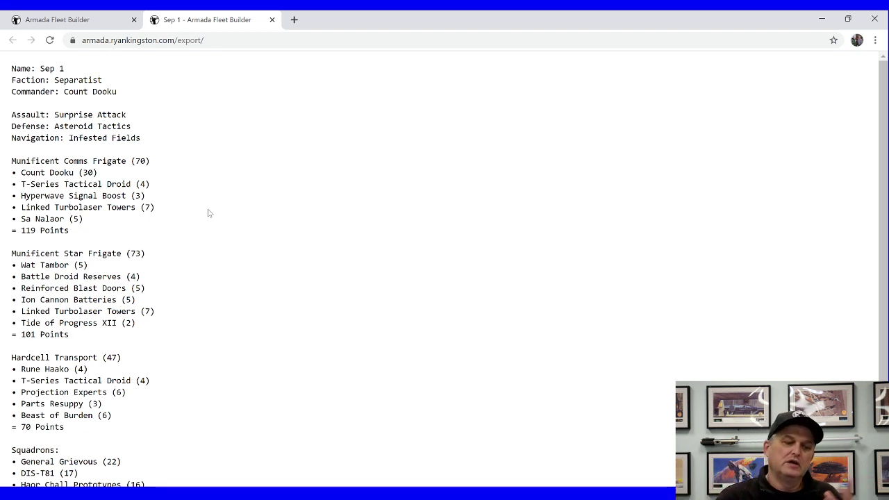
drag(12, 68, 289, 463)
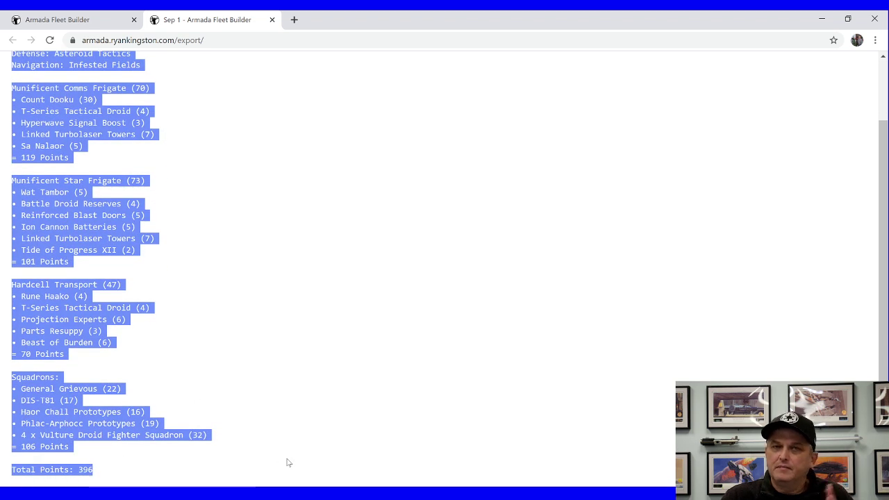
click(238, 211)
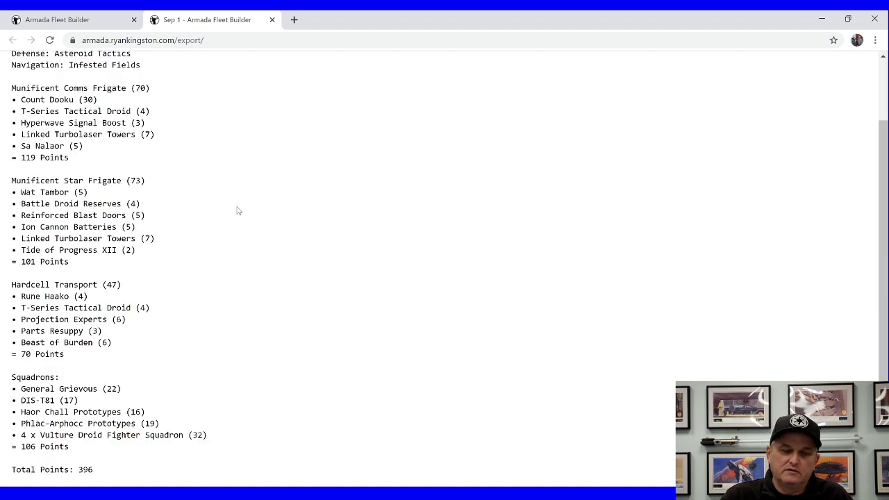
click(83, 19)
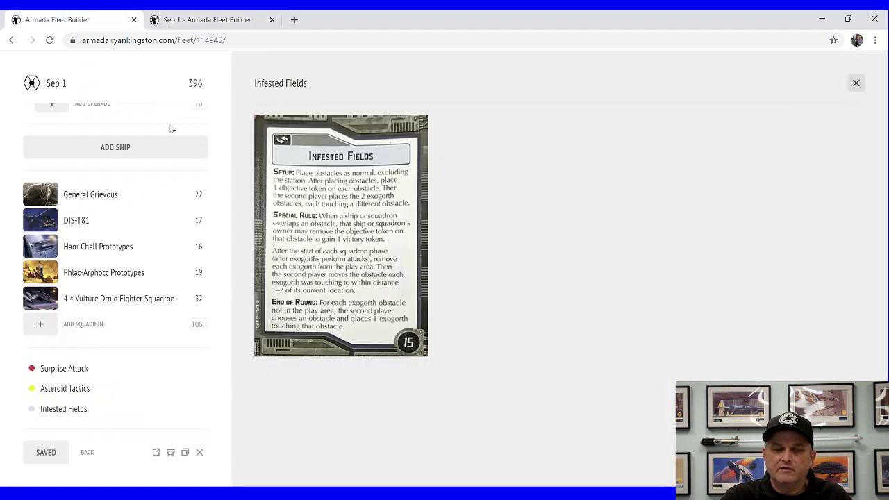
mouse_move(158, 413)
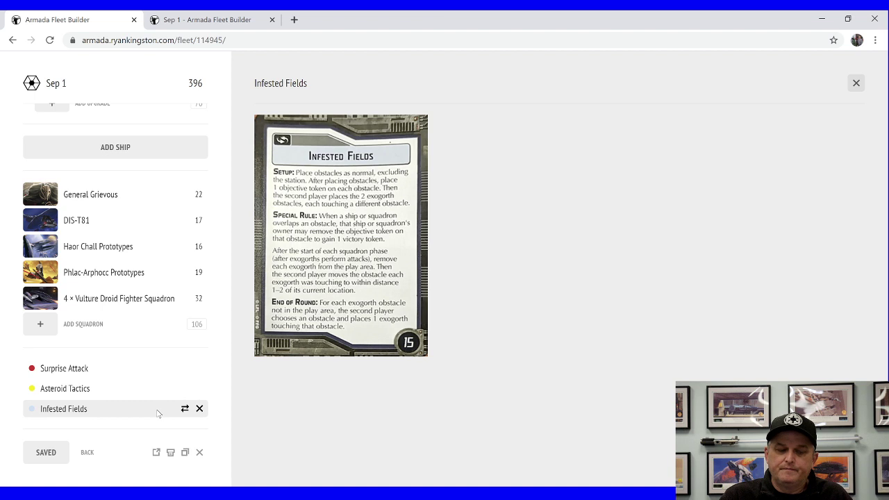